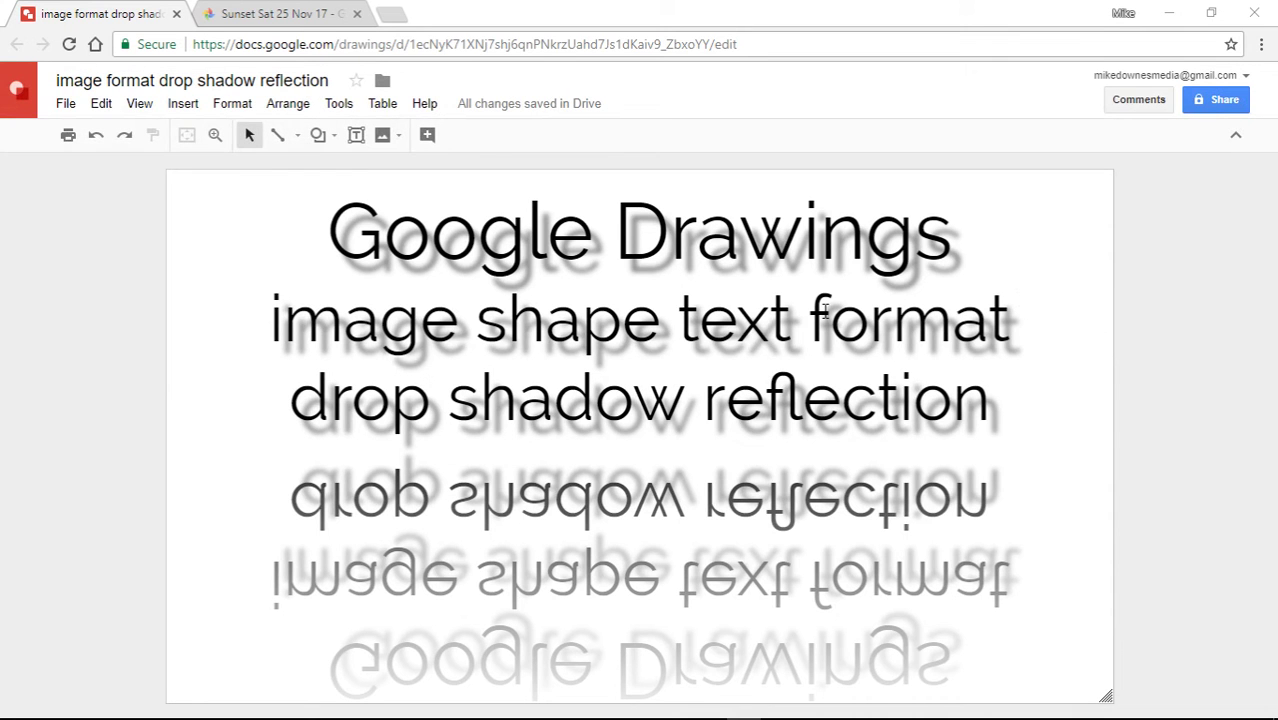
Move the title text box off the page to the left and hide the menus for compact mode
click(877, 282)
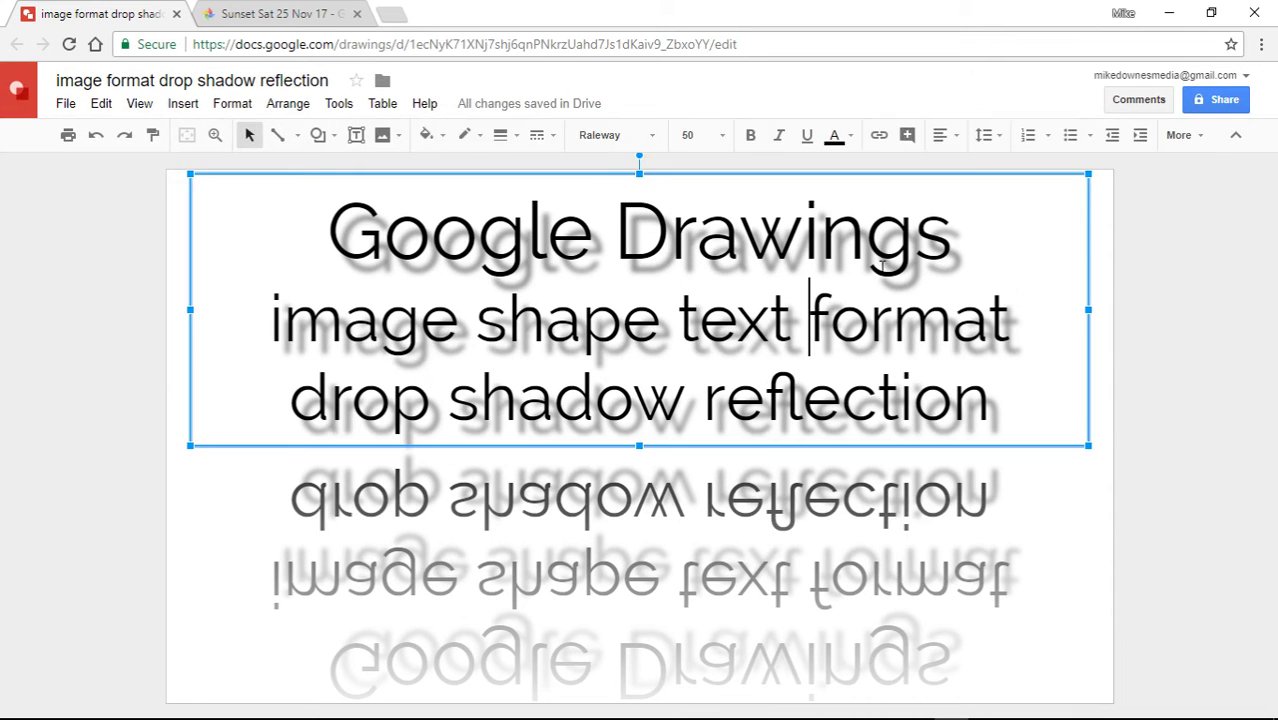
drag(720, 248, 157, 281)
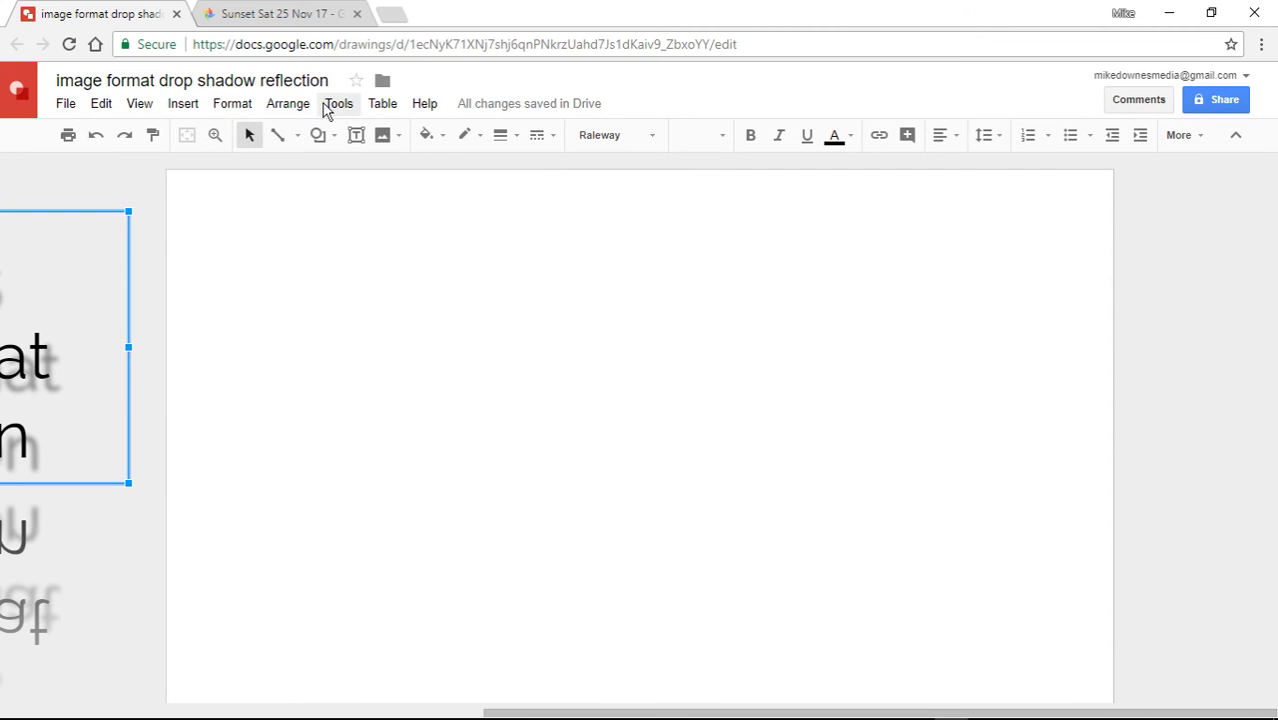
click(1236, 137)
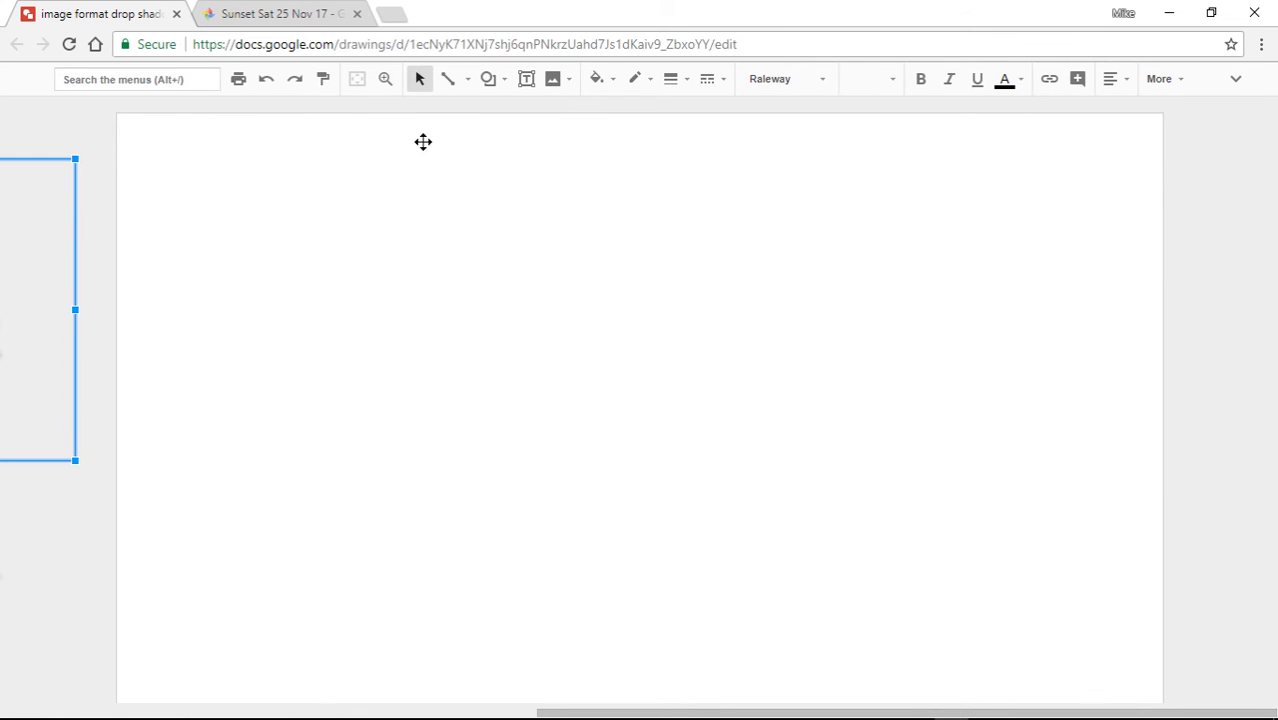
Insert a cloudy sunset photo from Google Photos onto the blank page
click(554, 80)
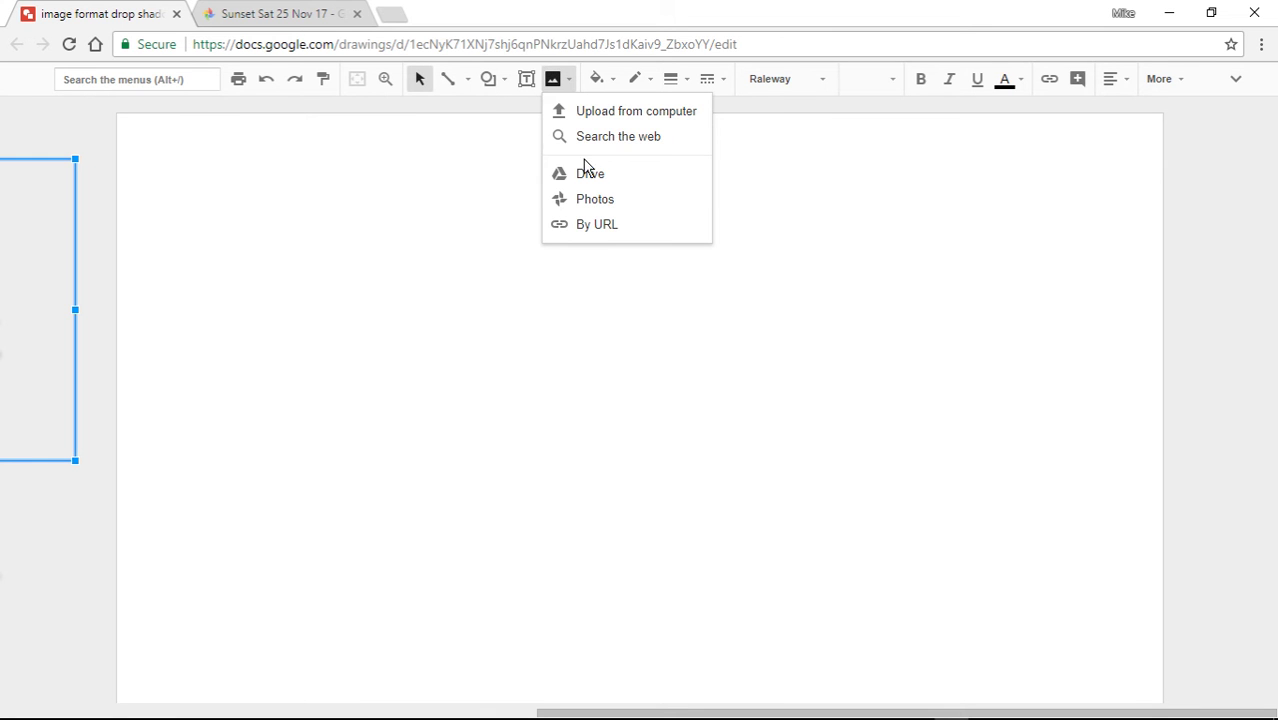
click(596, 200)
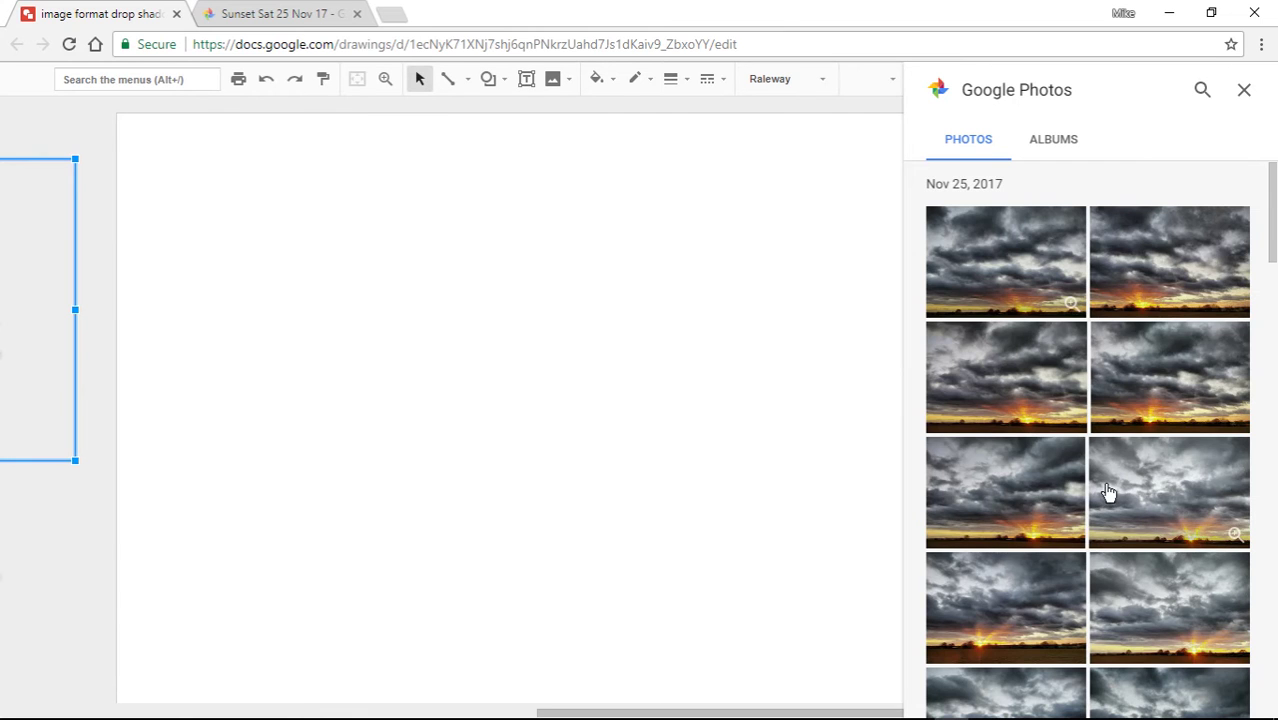
scroll(1108, 492, down, 3)
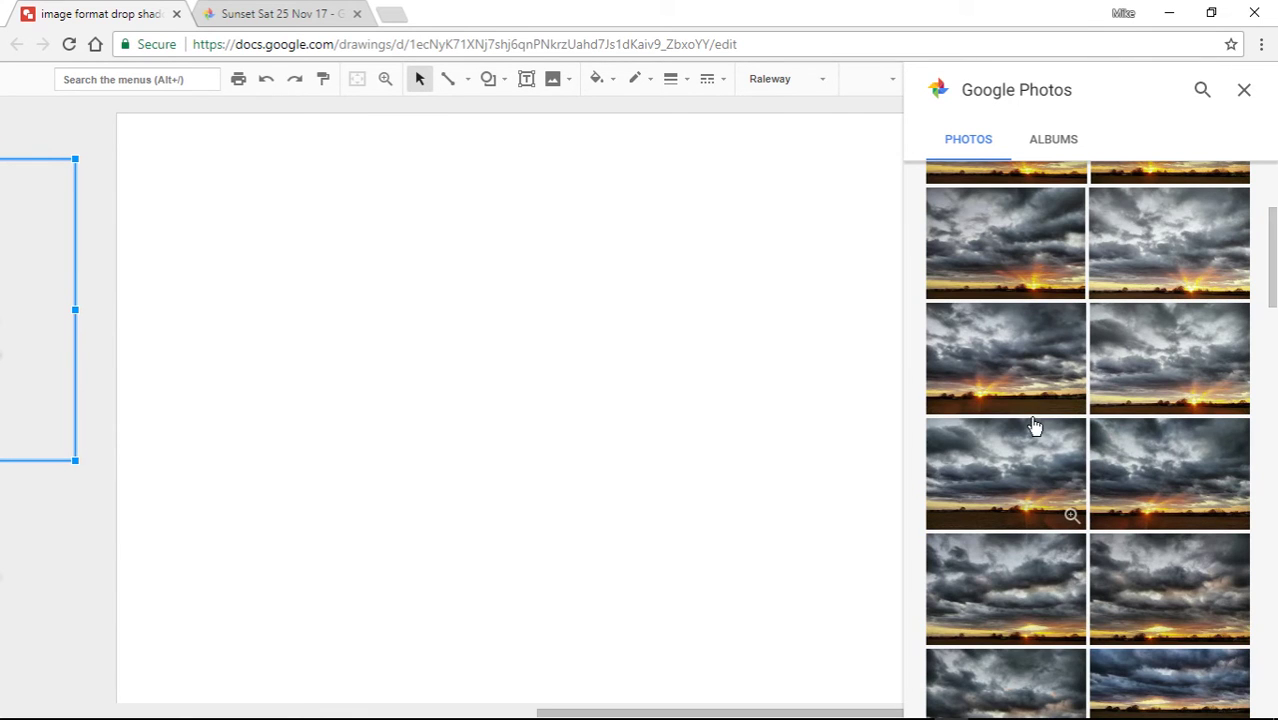
click(1003, 400)
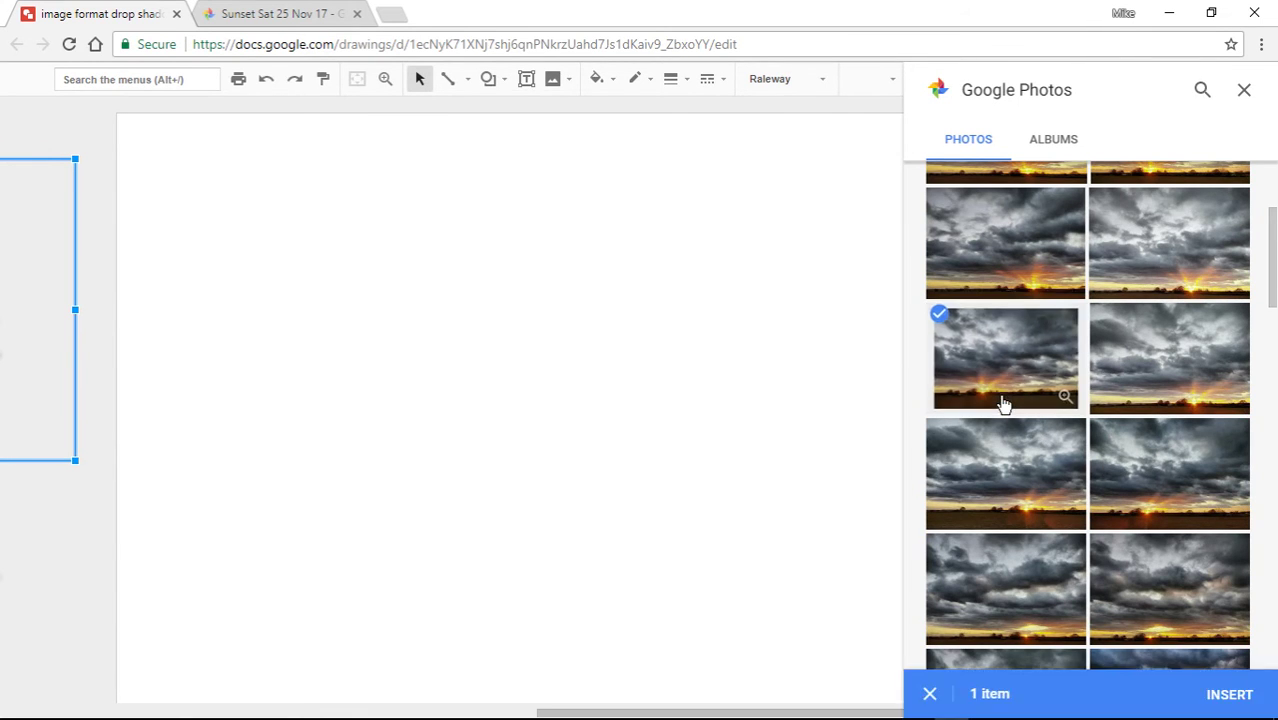
drag(1008, 350, 460, 262)
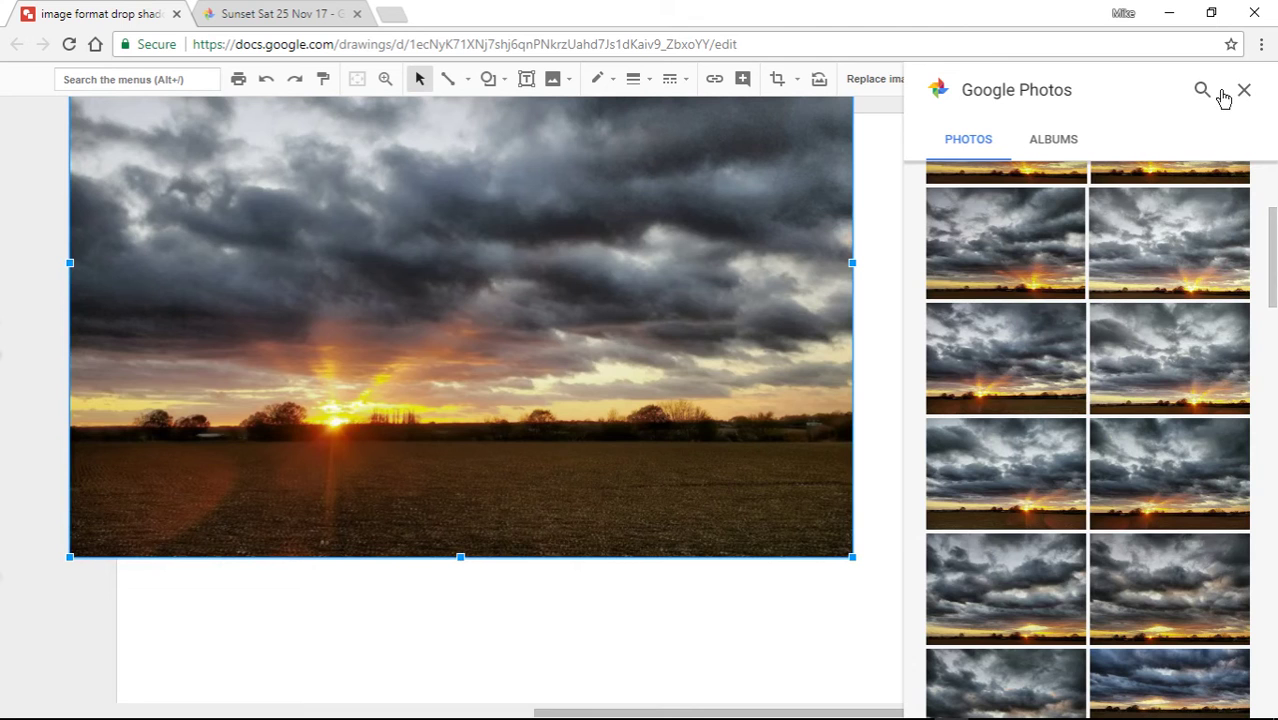
Close the Photos picker, shrink the sunset photo and centre it, then switch to Picasa
click(1245, 95)
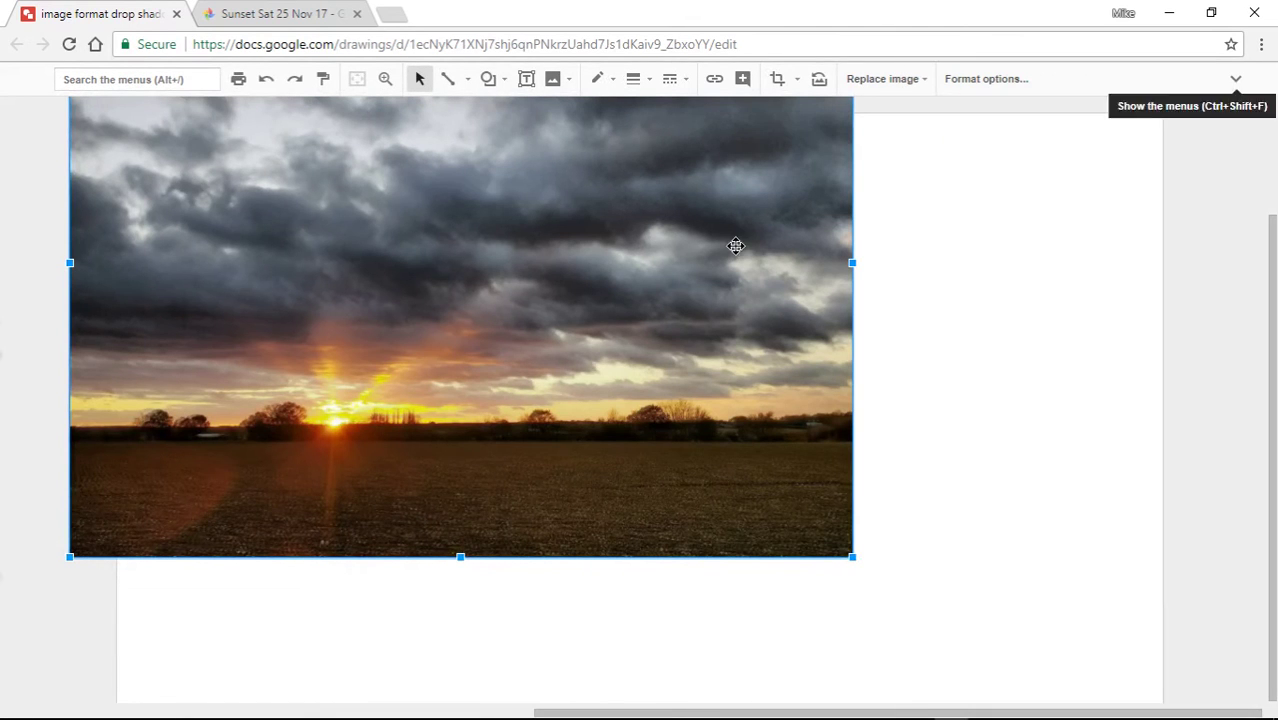
drag(758, 373, 876, 400)
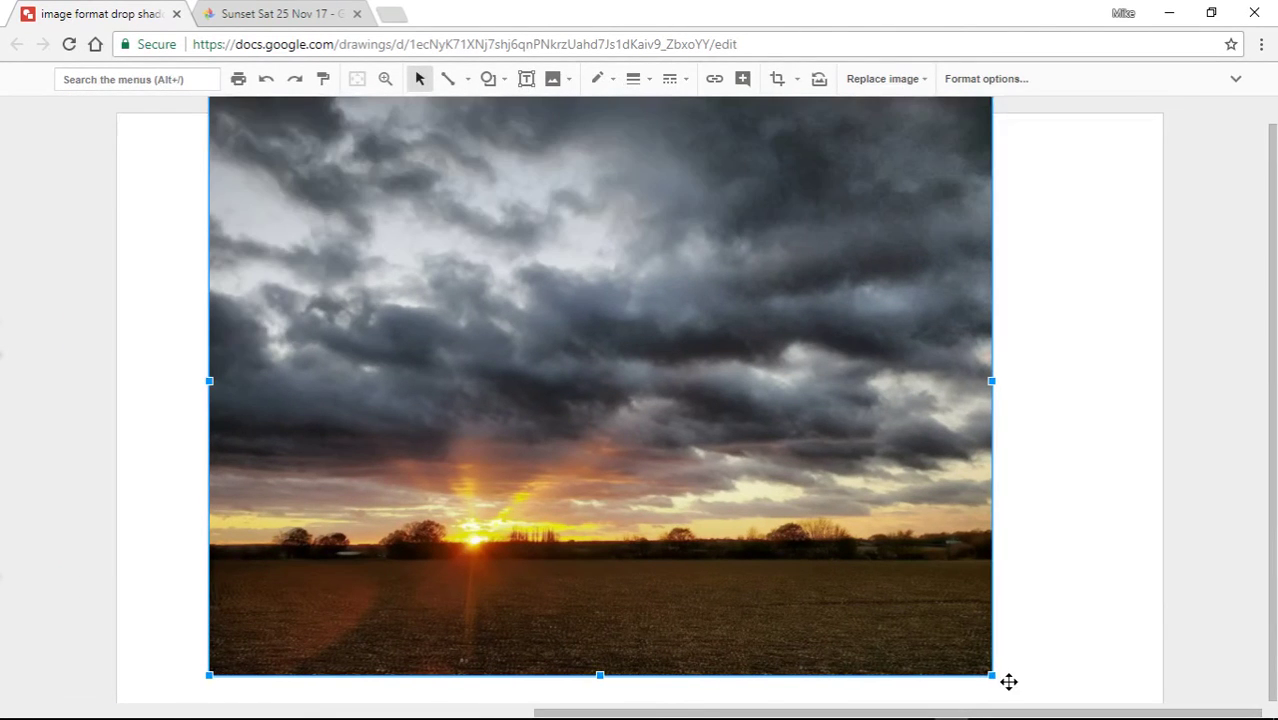
drag(993, 677, 706, 461)
drag(488, 257, 652, 341)
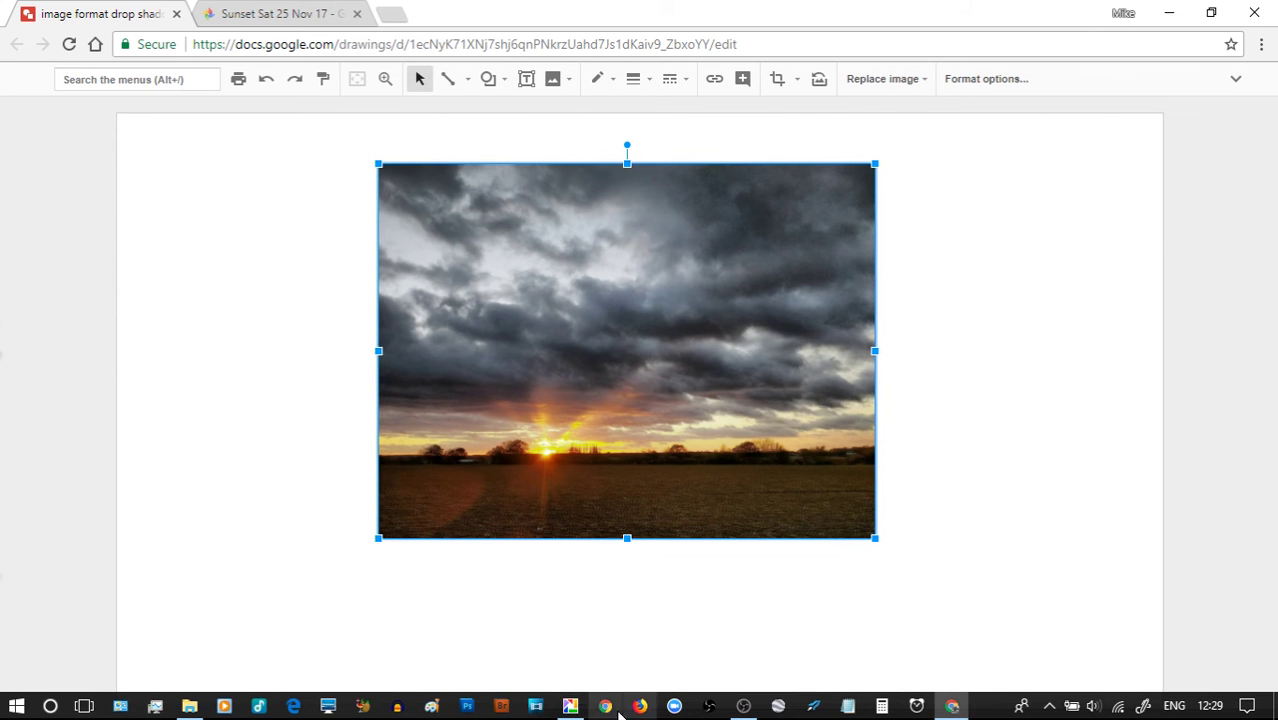
click(570, 706)
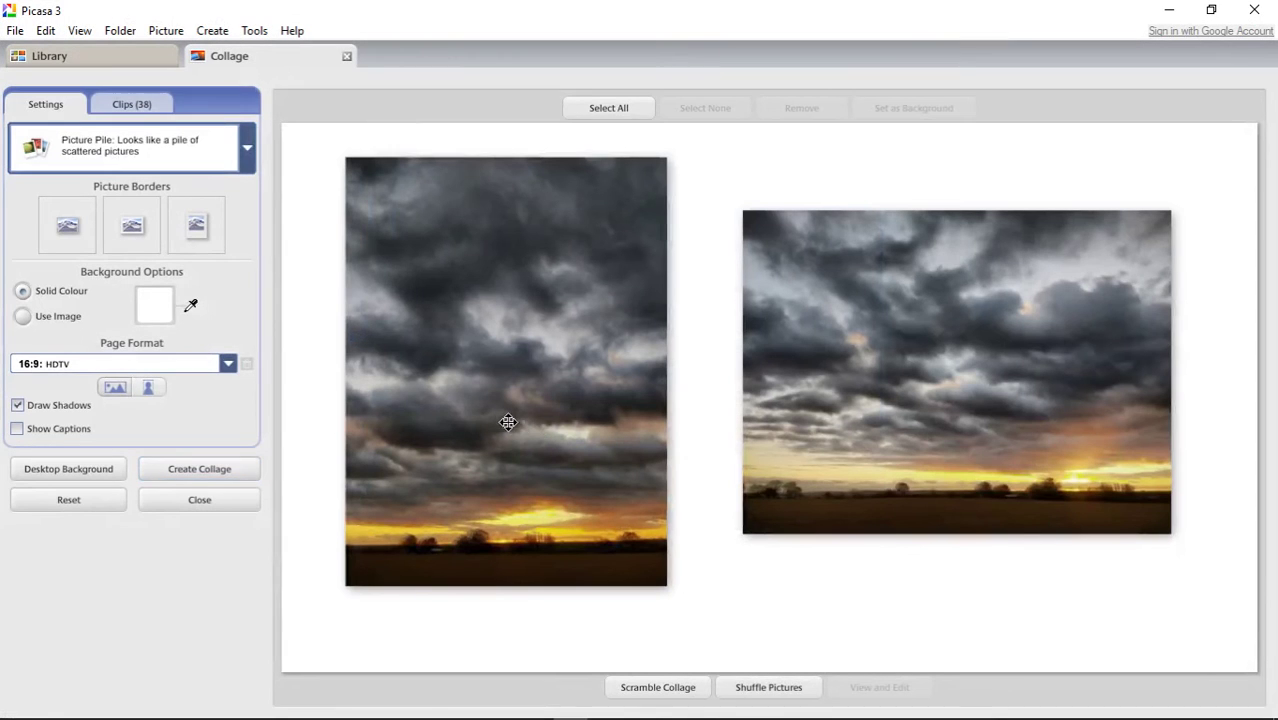
Select the portrait and landscape sunset photos in the Library and create a photo collage
click(97, 58)
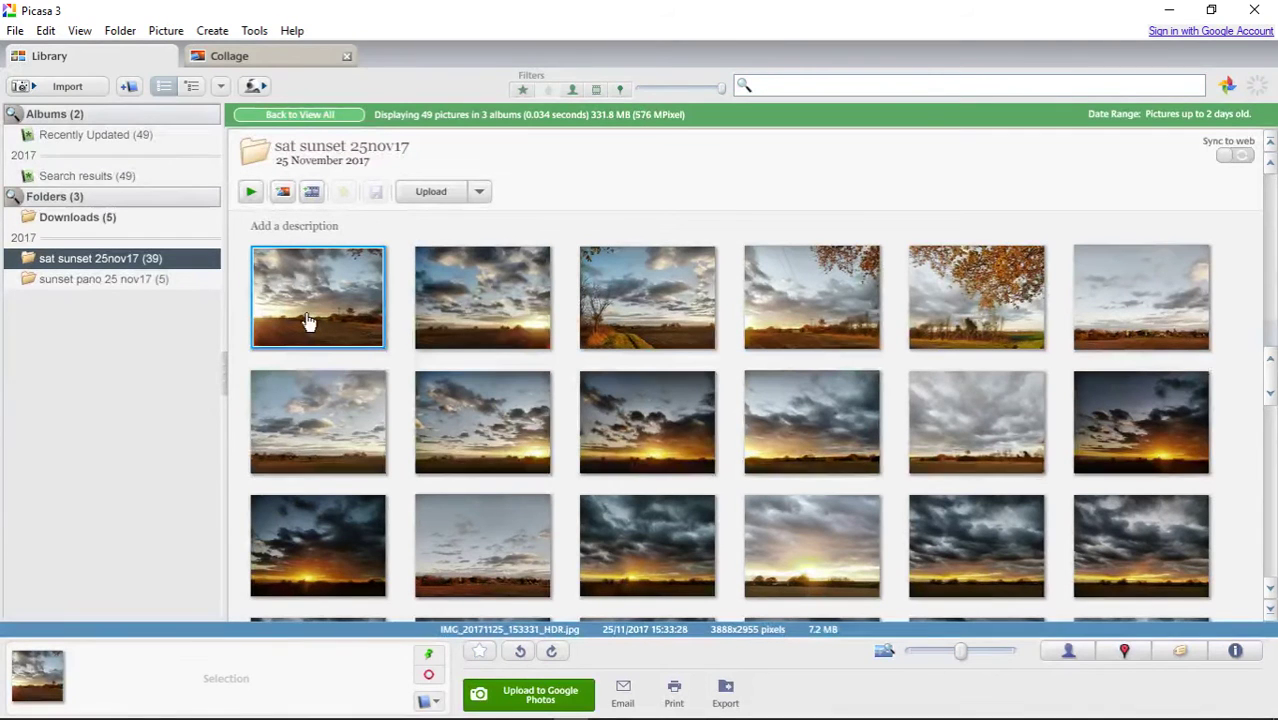
scroll(250, 450, down, 3)
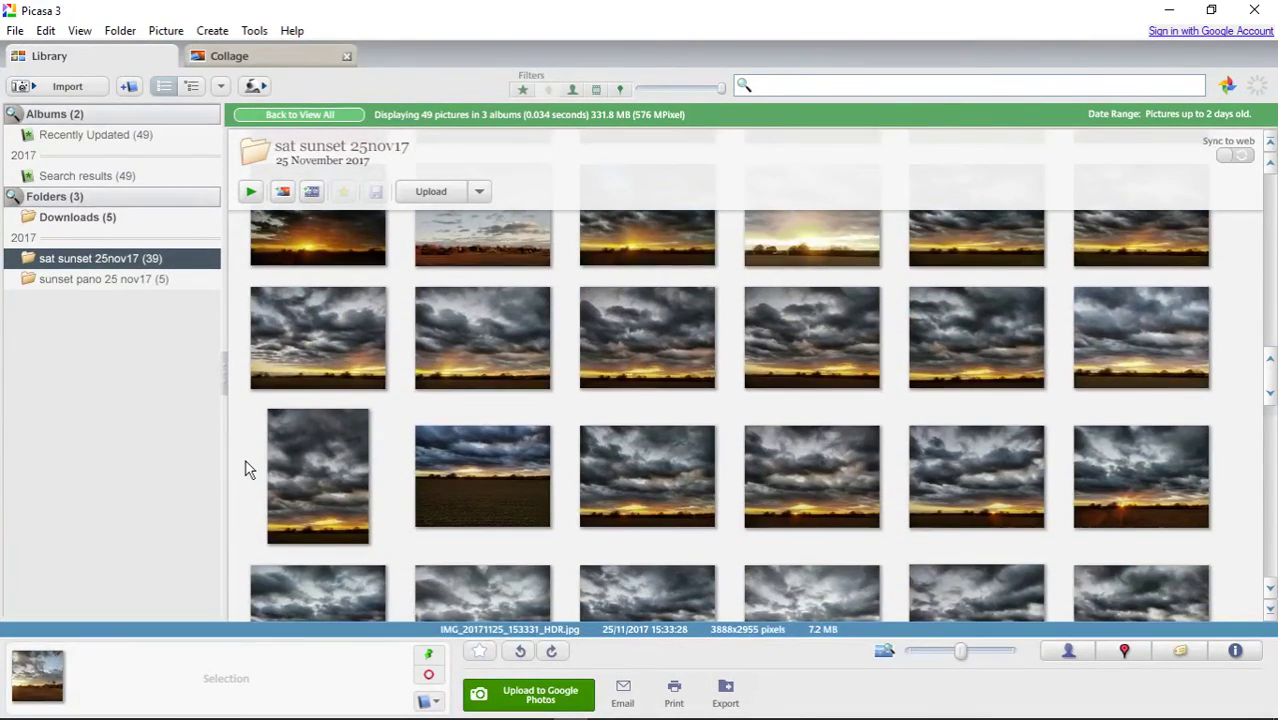
drag(250, 465, 354, 578)
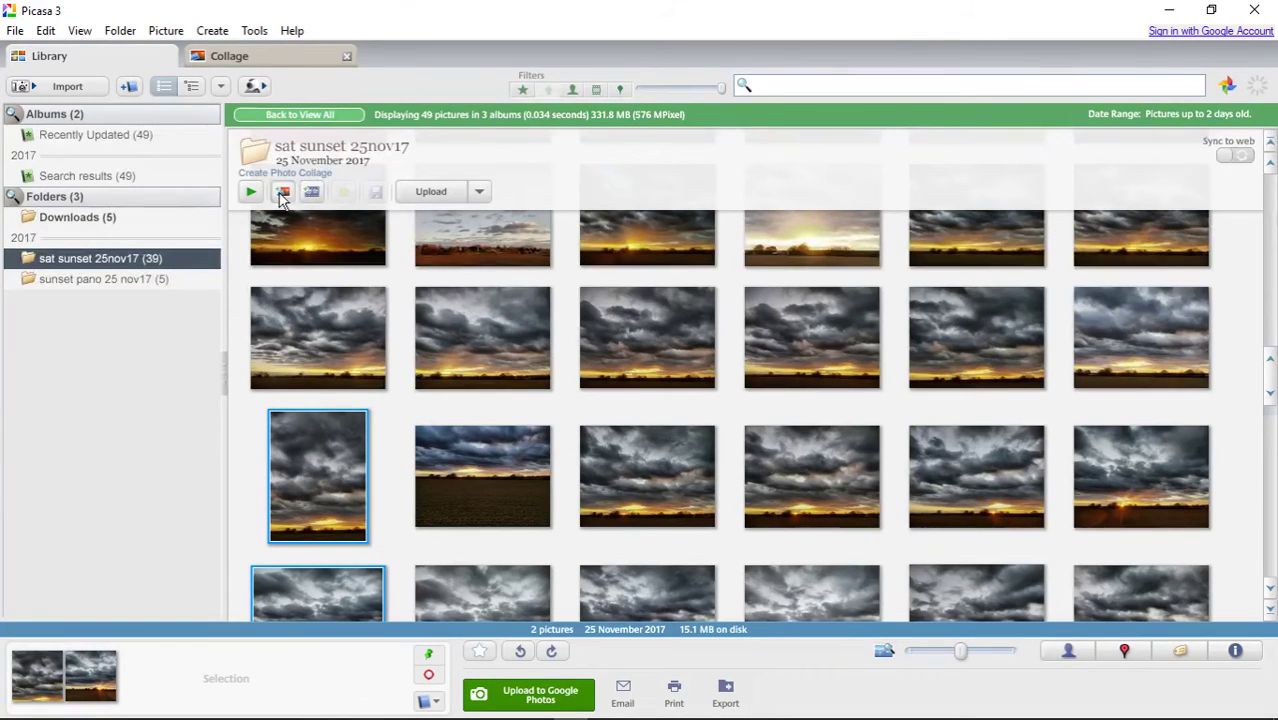
click(262, 55)
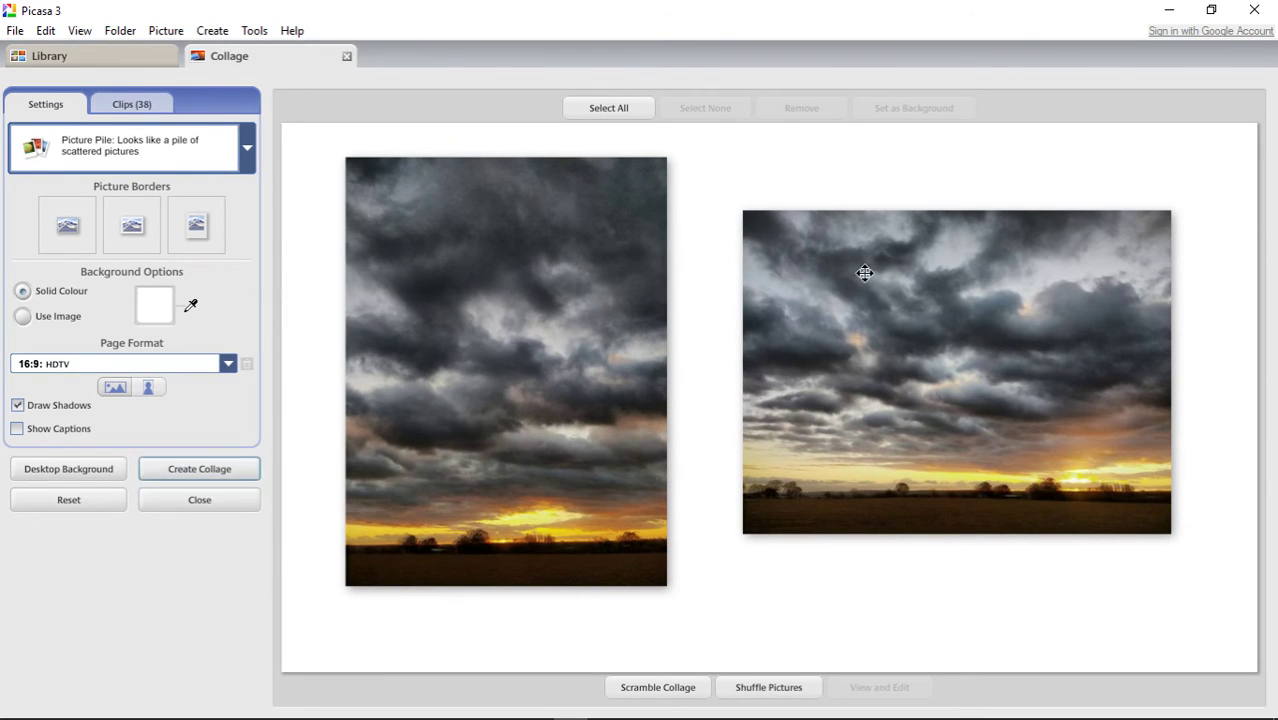
Toggle the collage's Draw Shadows off and back on, then minimise Picasa
click(18, 405)
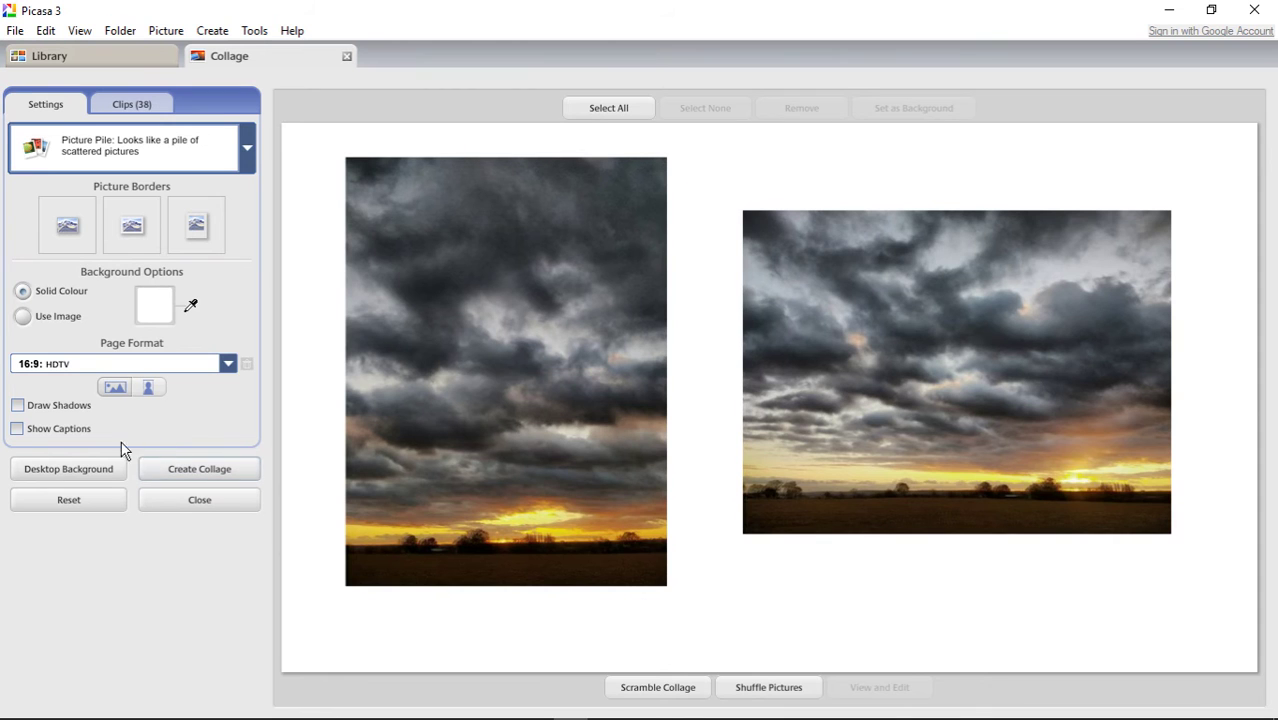
click(16, 405)
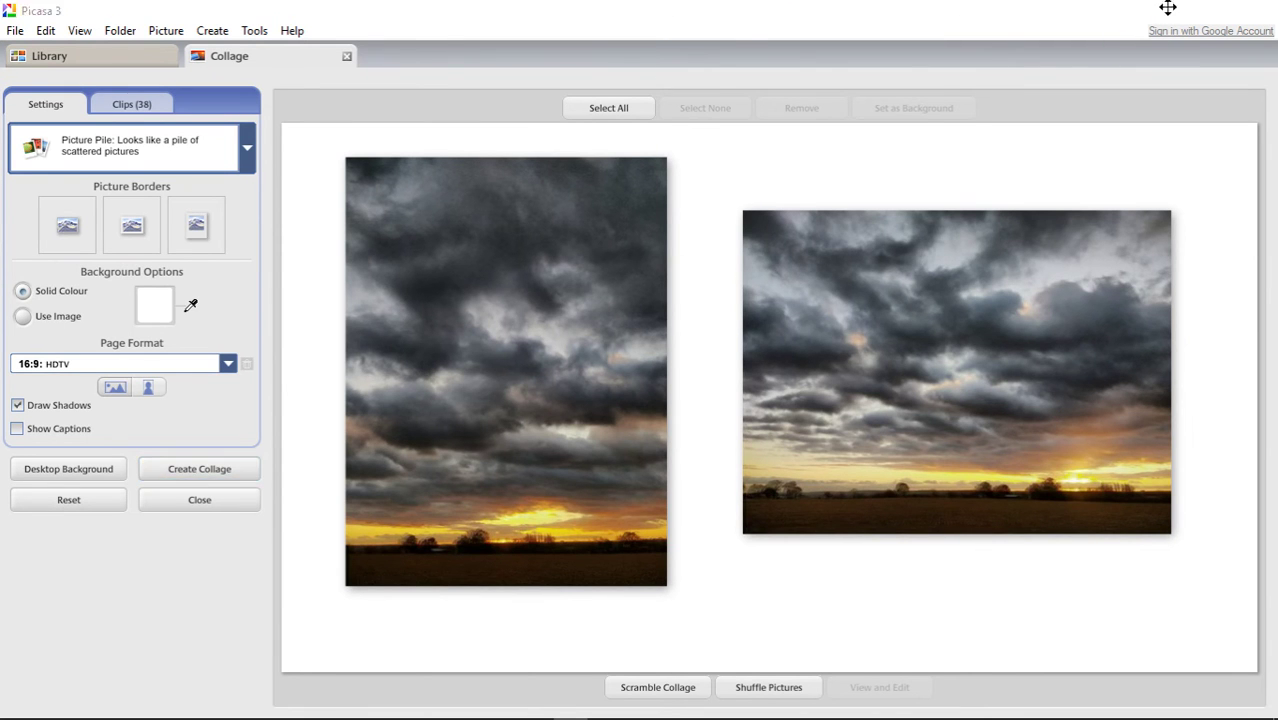
click(1169, 10)
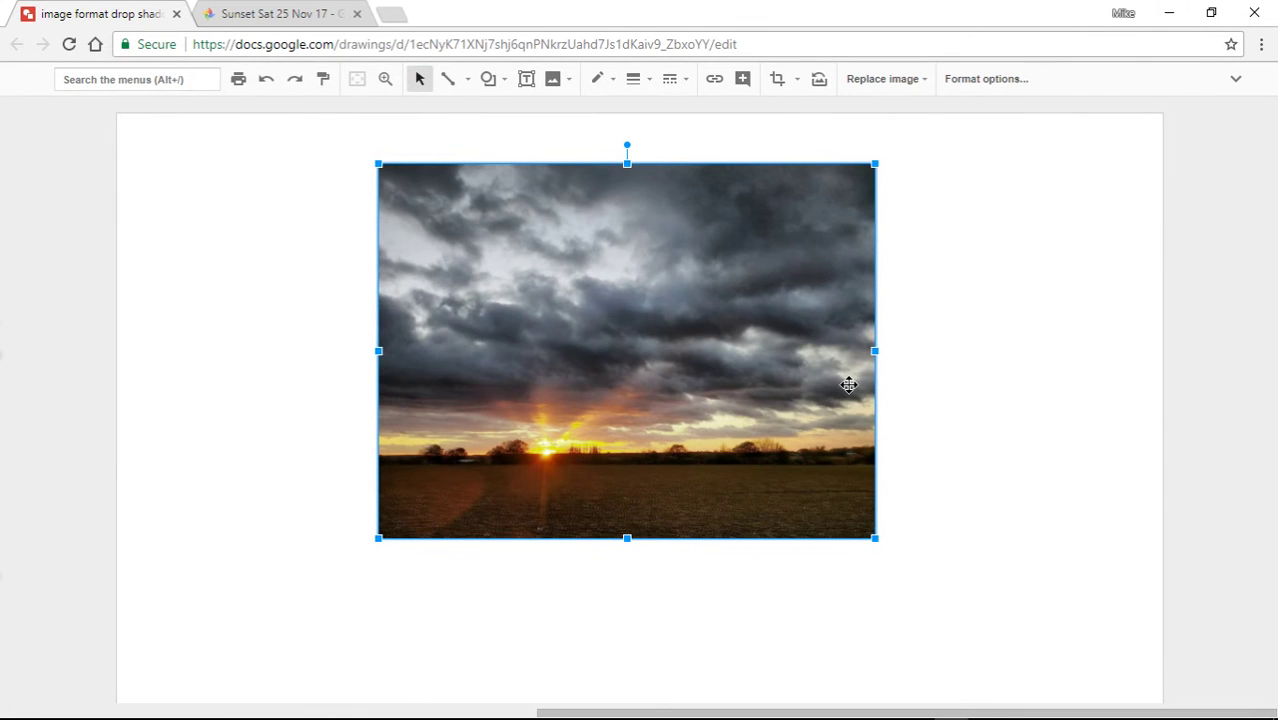
Select the sunset photo, preview the Mask image shapes, and open its Format options
click(1030, 365)
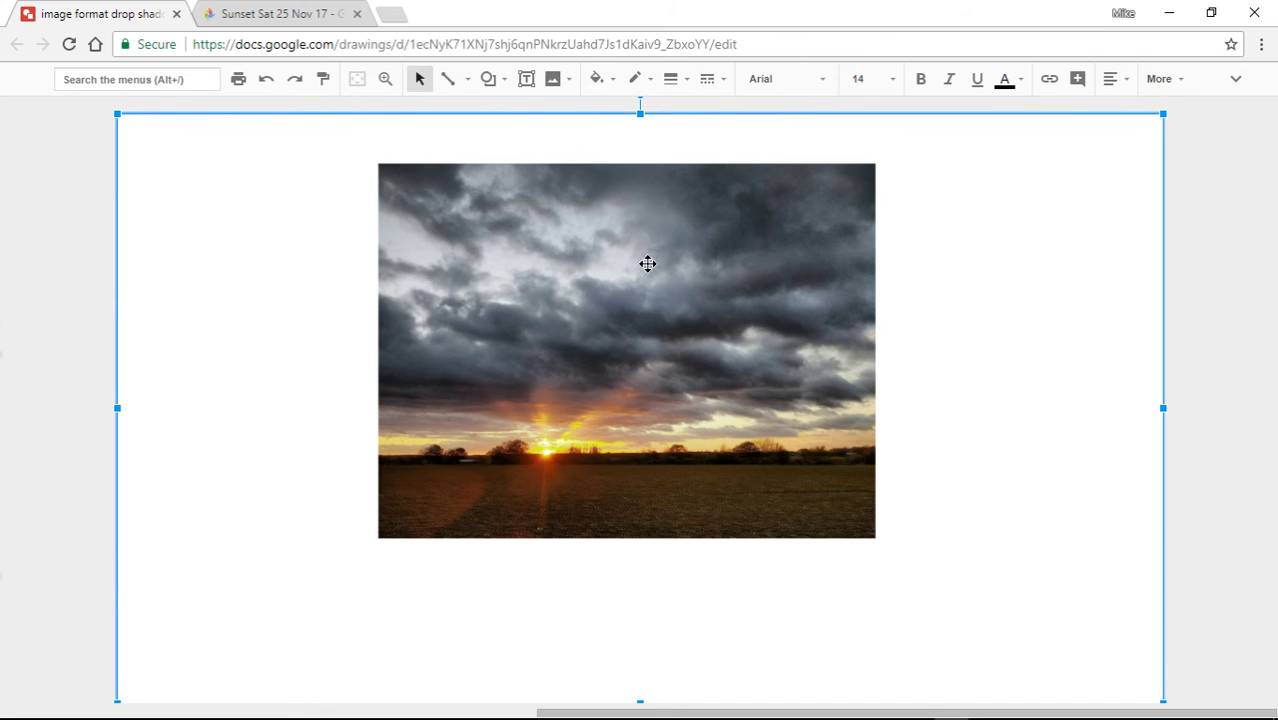
click(582, 280)
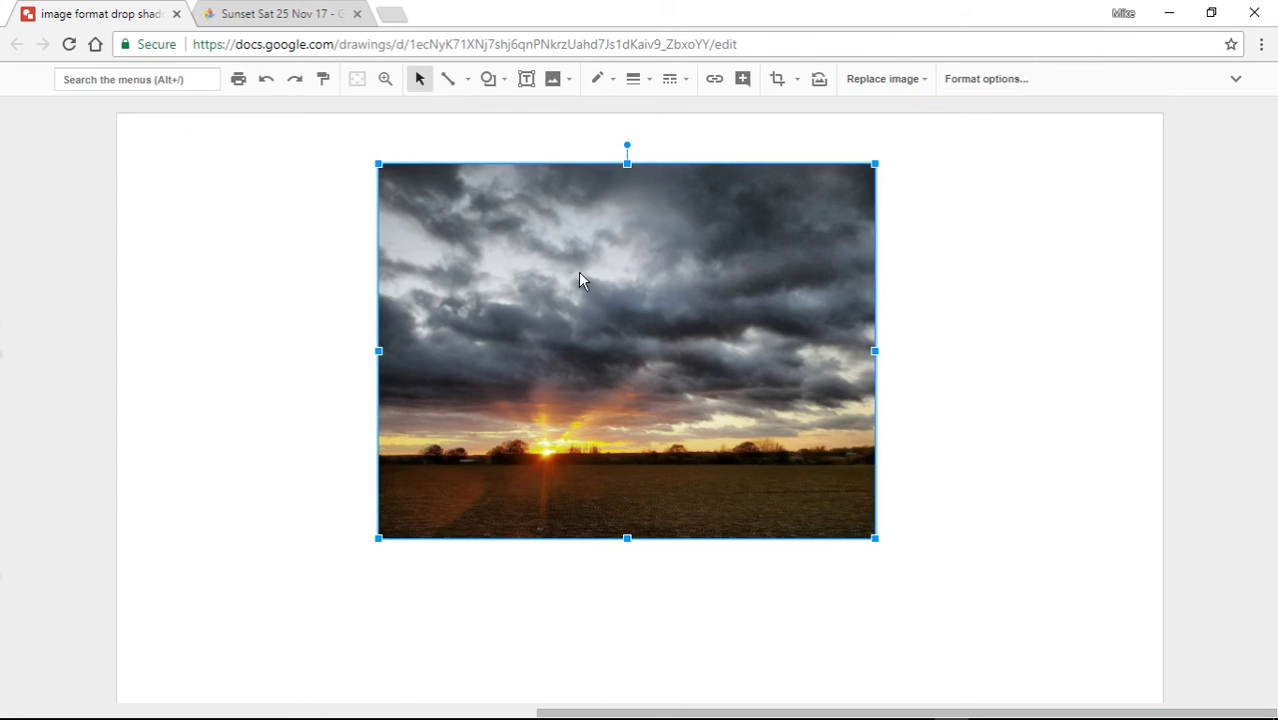
click(799, 82)
click(800, 84)
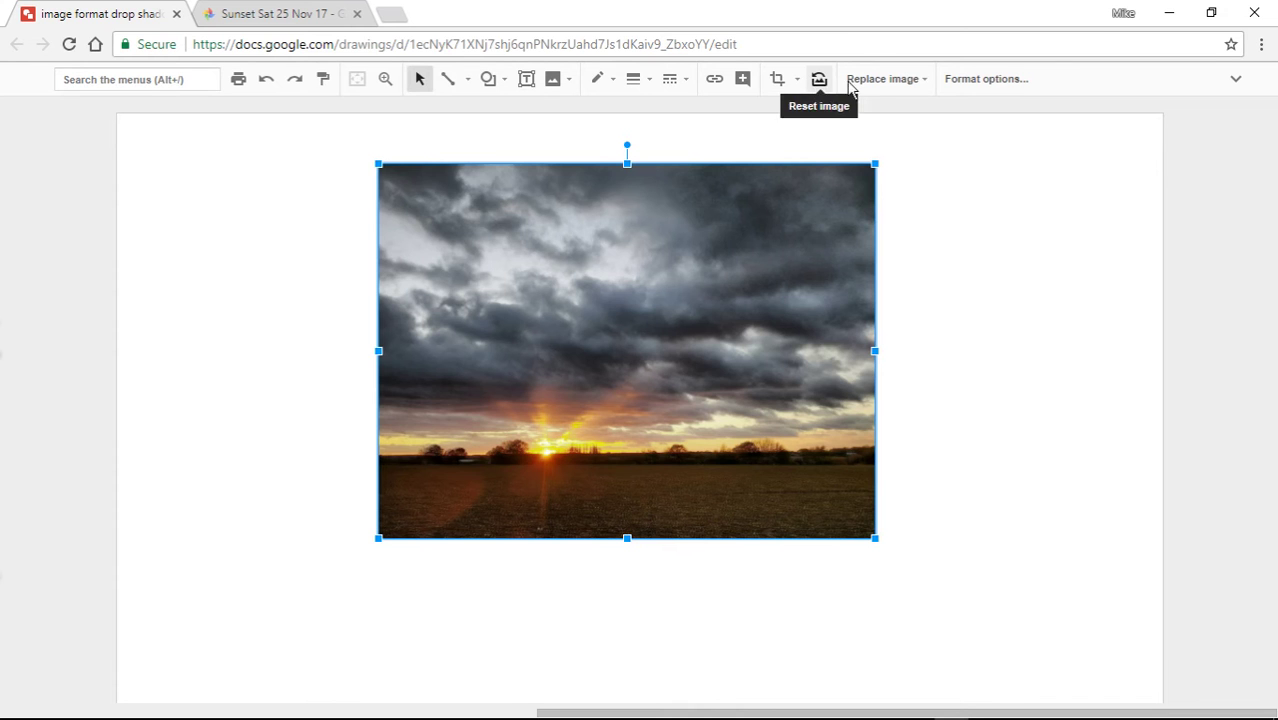
click(956, 80)
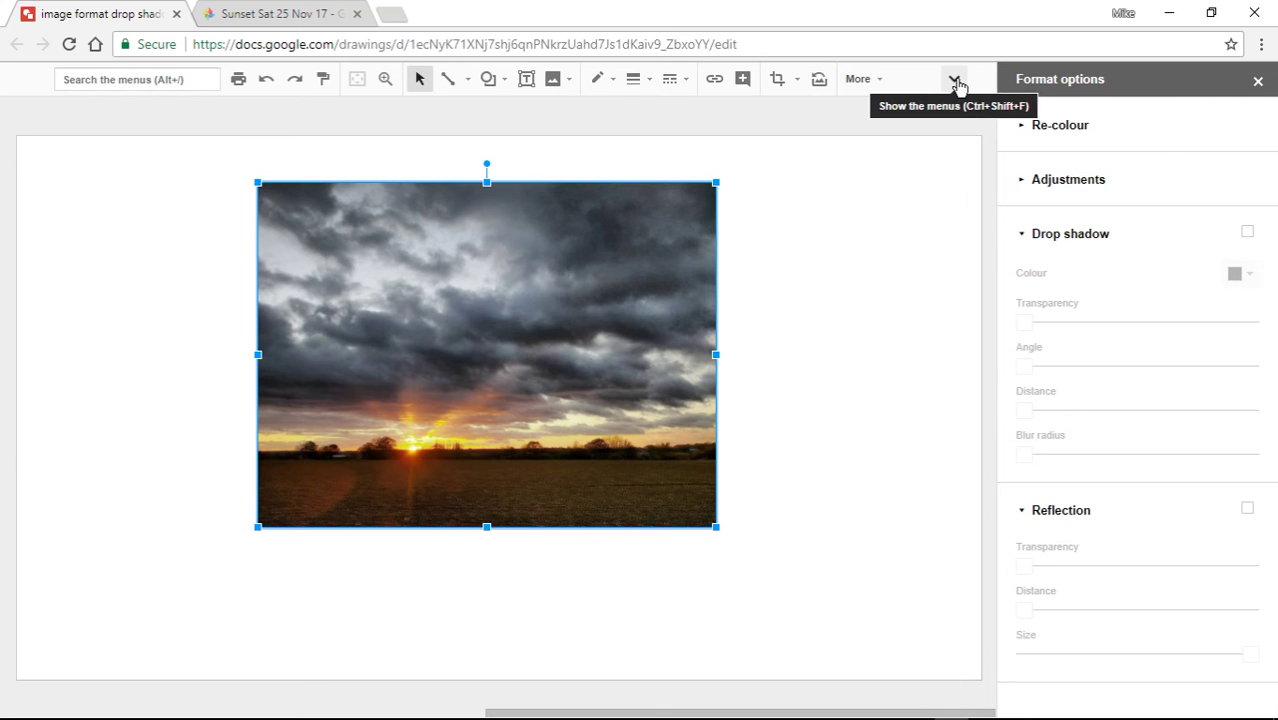
click(1025, 127)
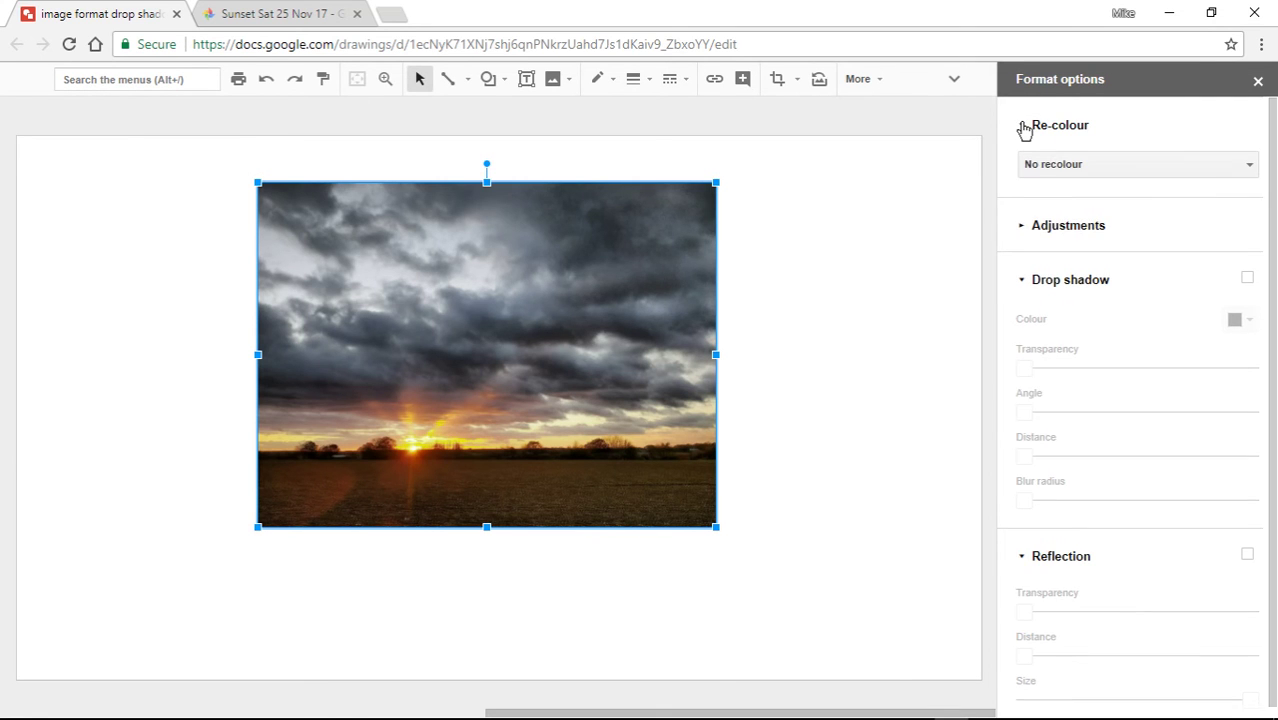
click(1068, 167)
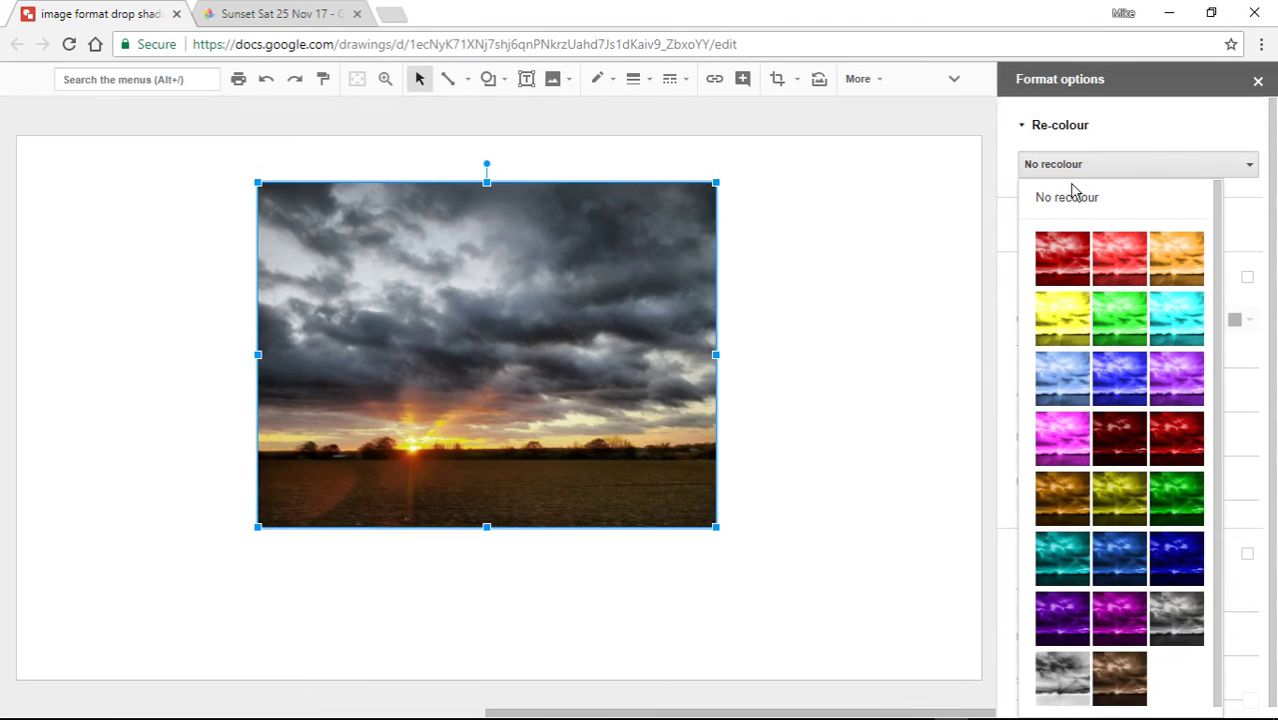
scroll(1110, 530, down, 1)
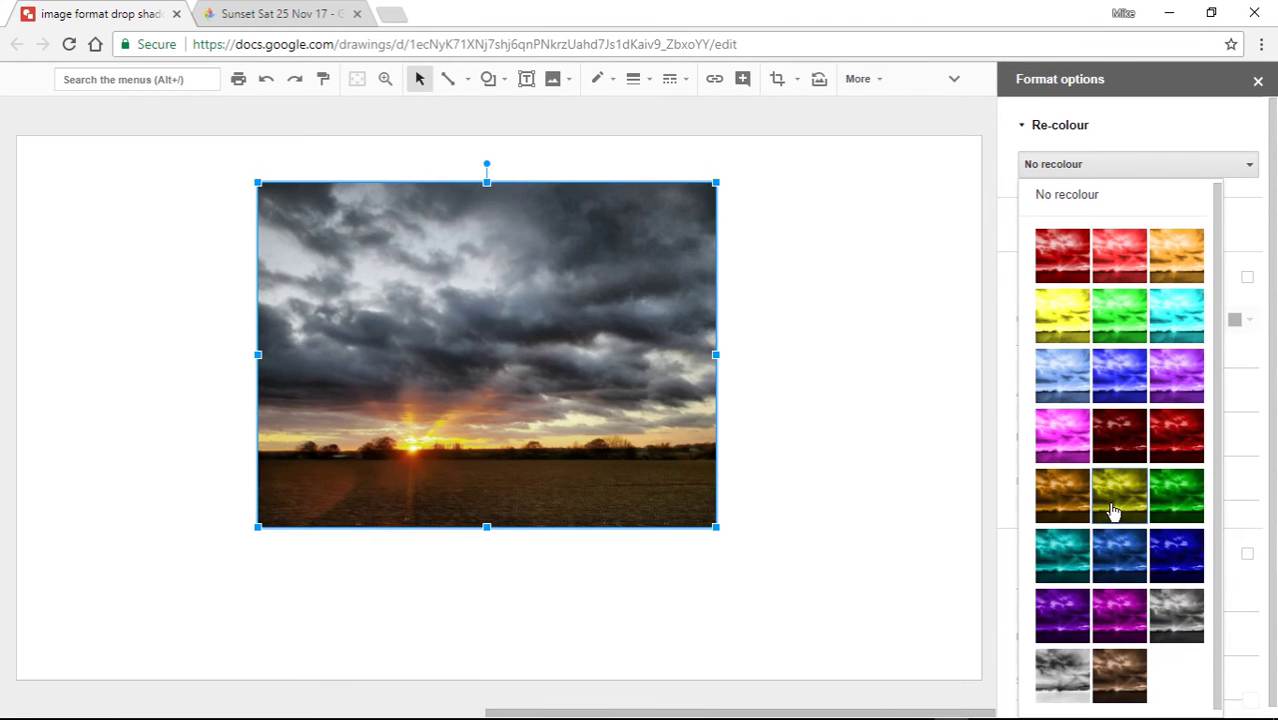
click(1062, 668)
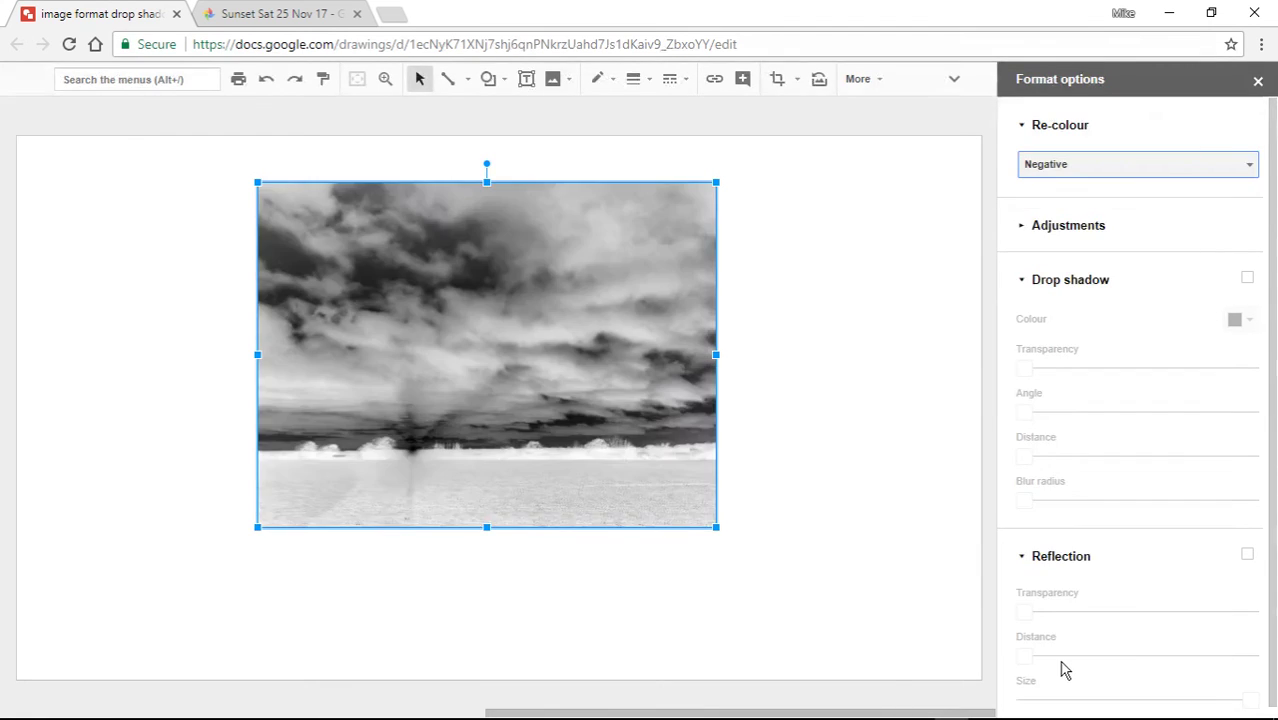
click(1072, 170)
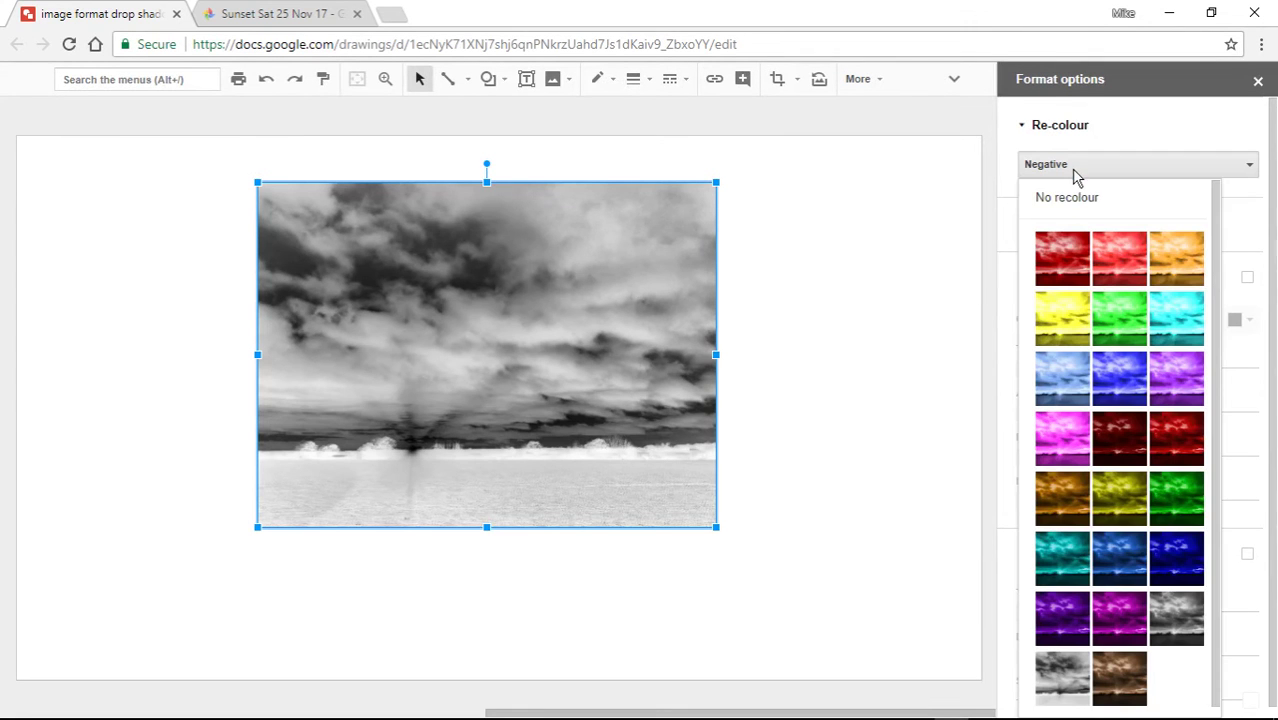
click(1062, 200)
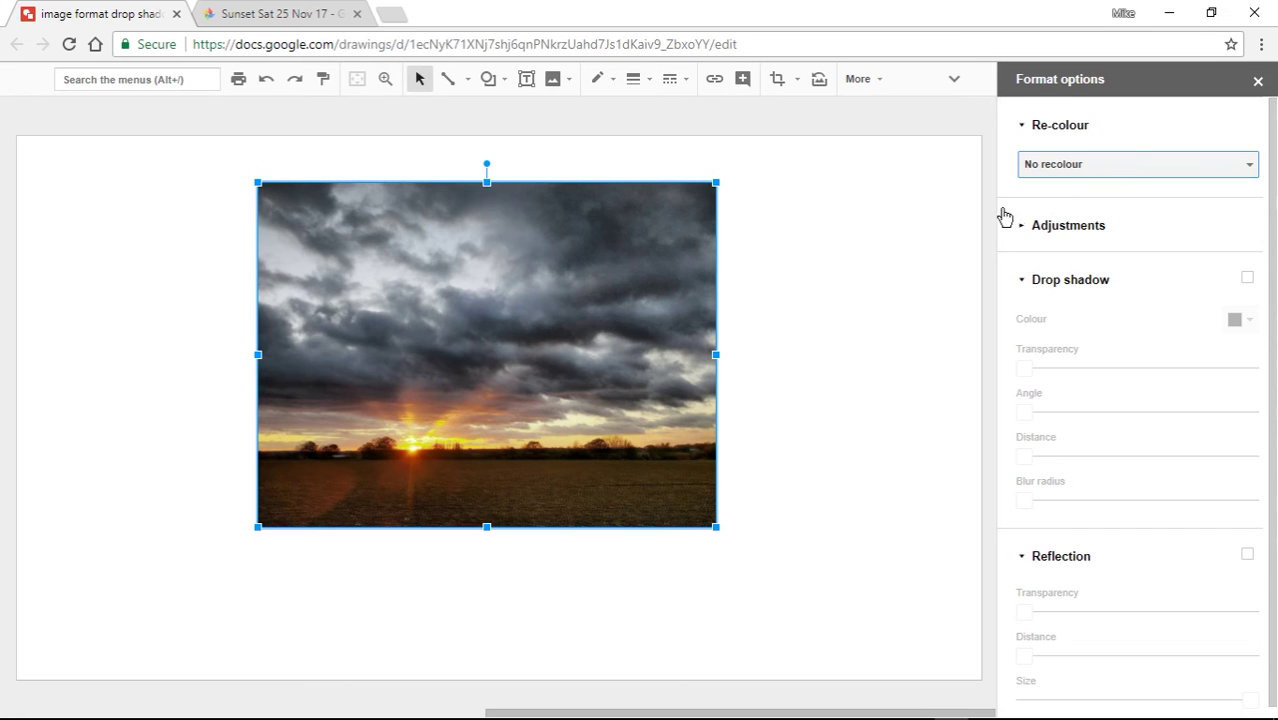
click(1023, 232)
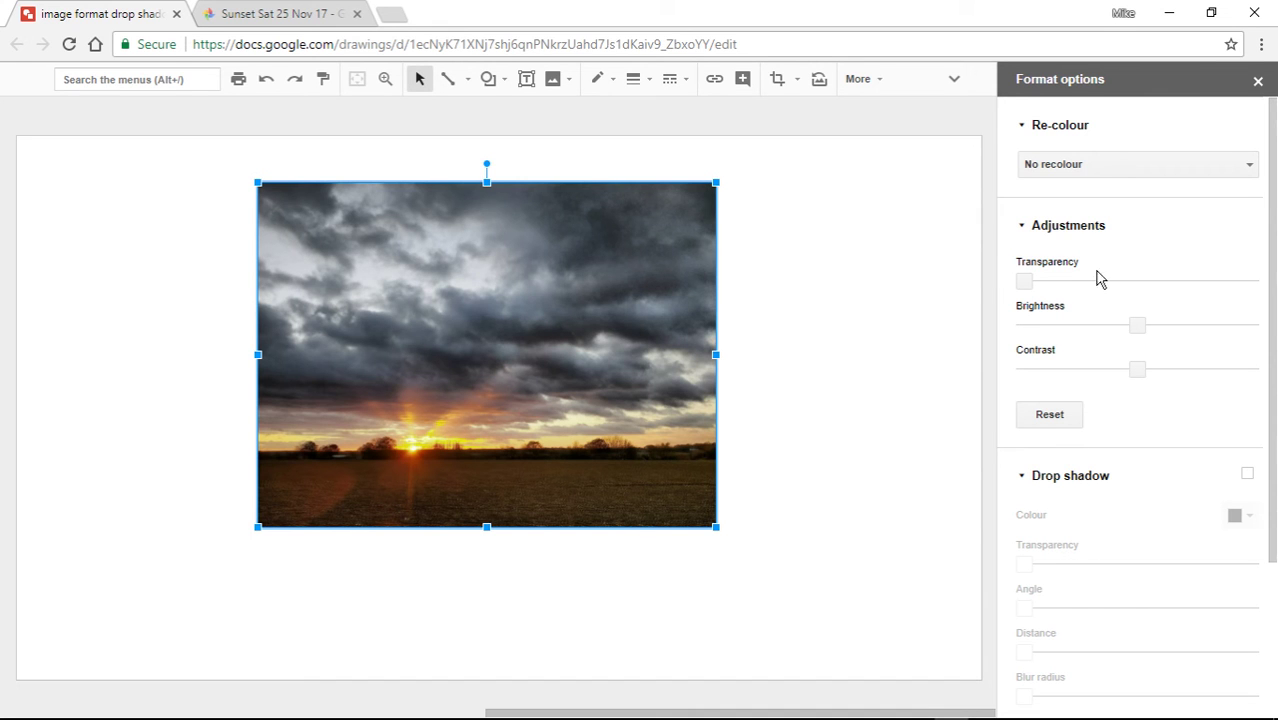
click(1023, 230)
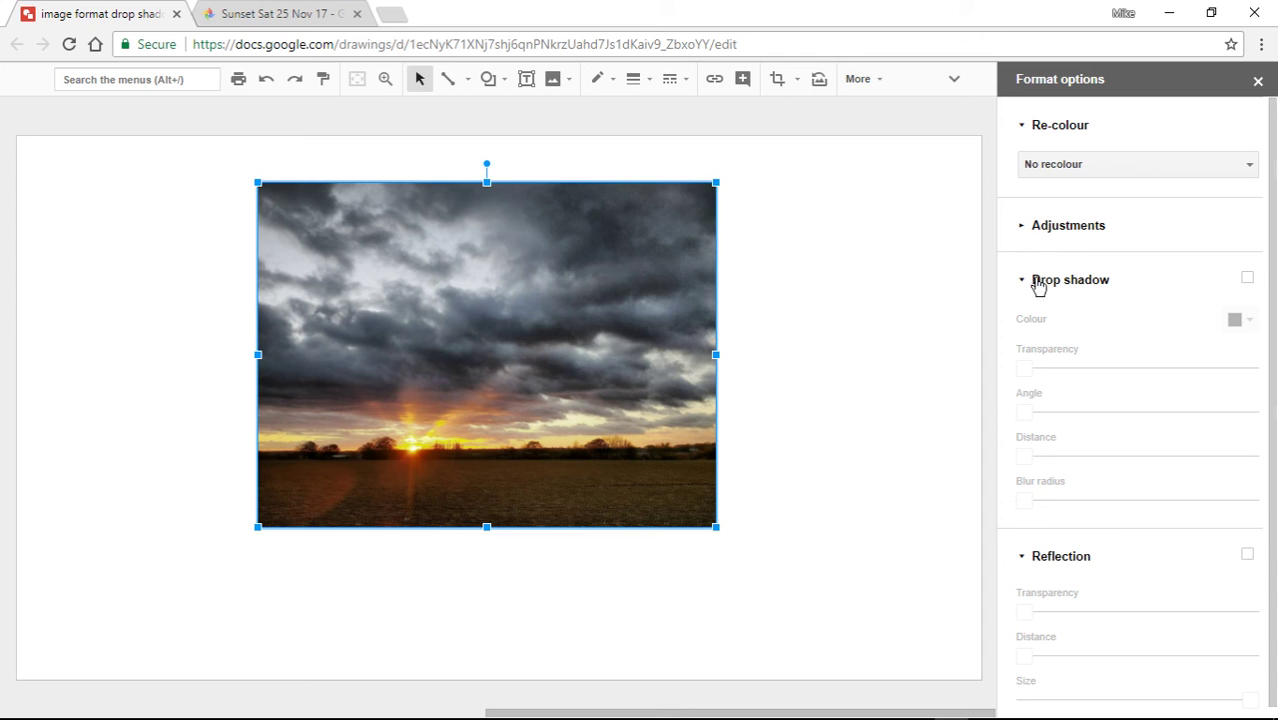
Enable a drop shadow on the sunset photo and set its transparency to about 51%
click(1247, 280)
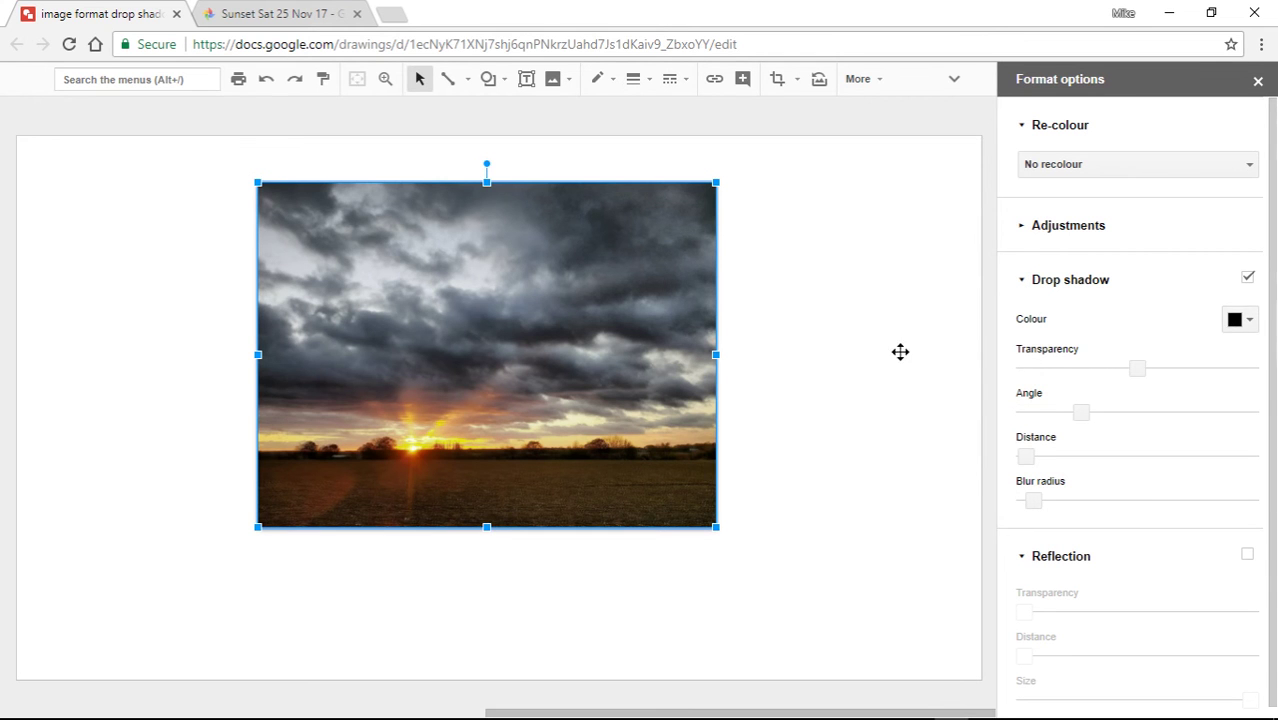
click(845, 357)
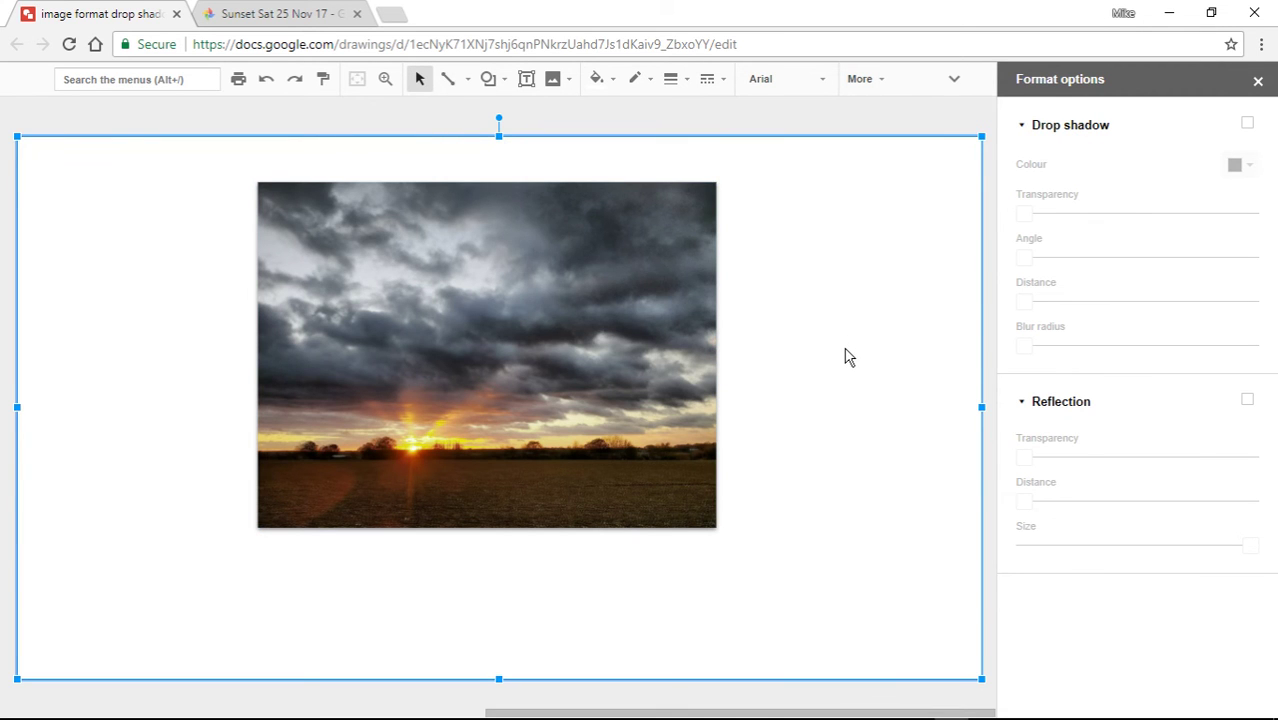
click(559, 333)
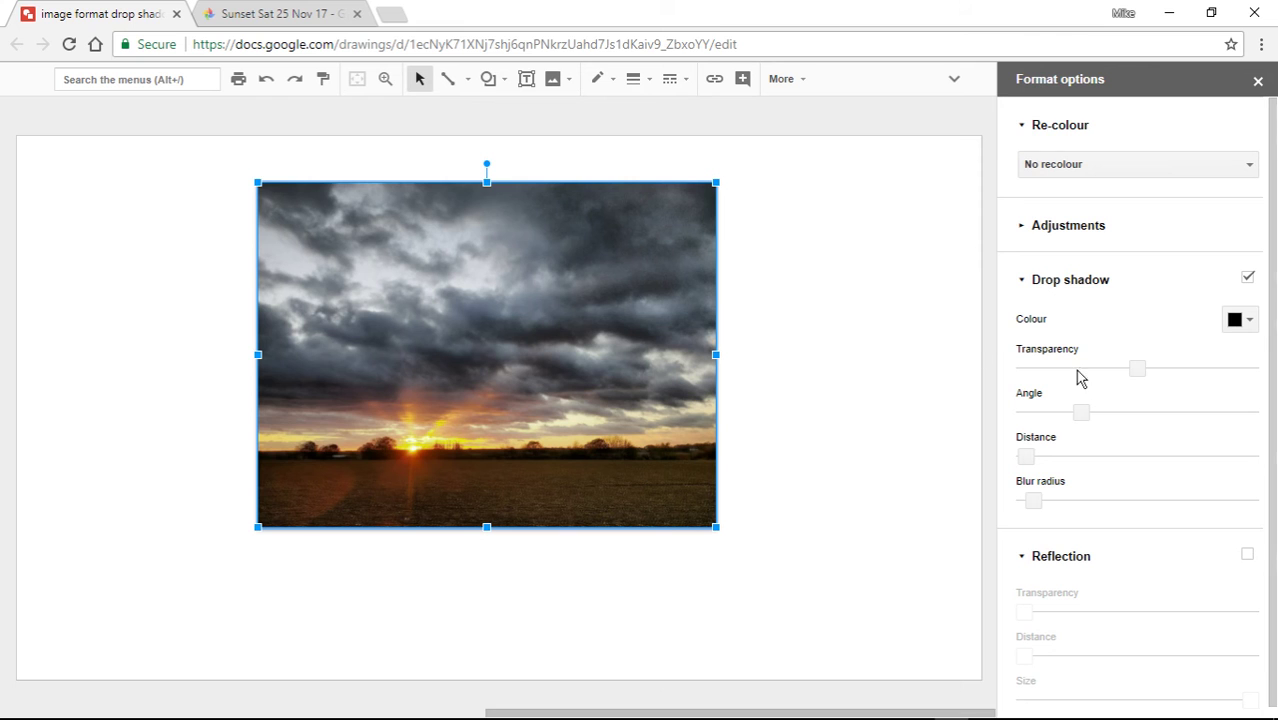
click(1139, 370)
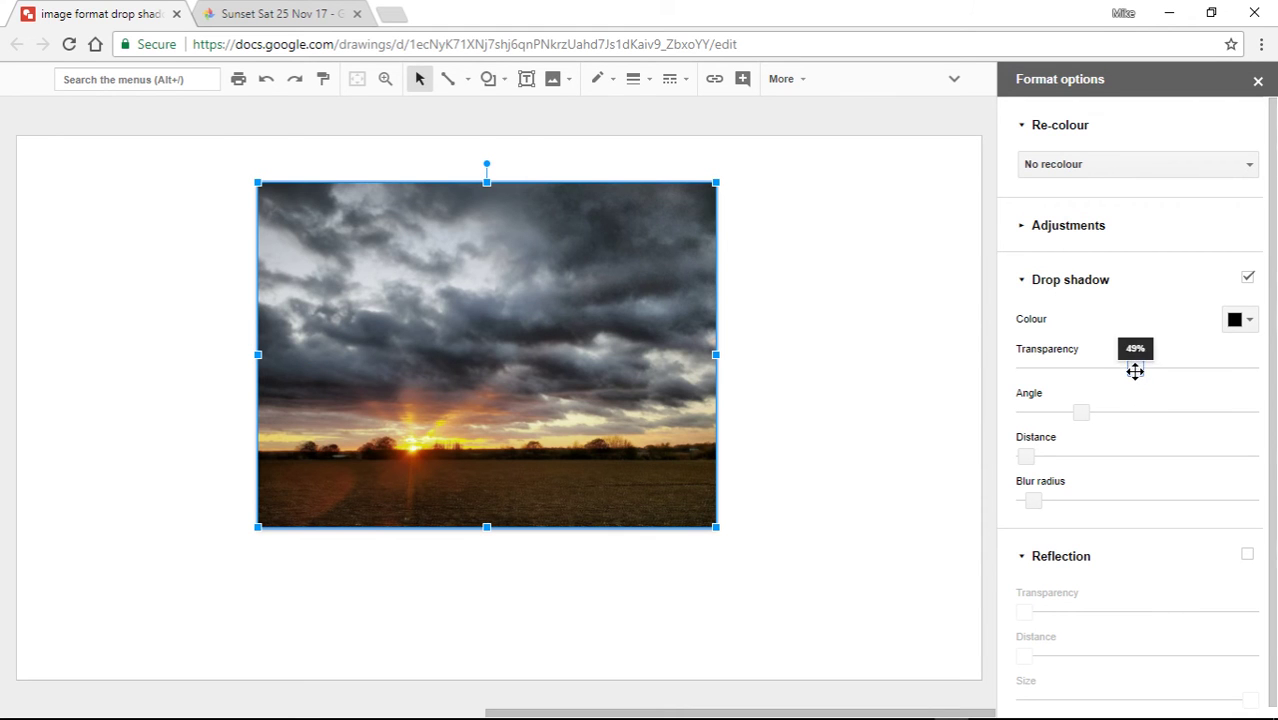
drag(1135, 371, 1150, 374)
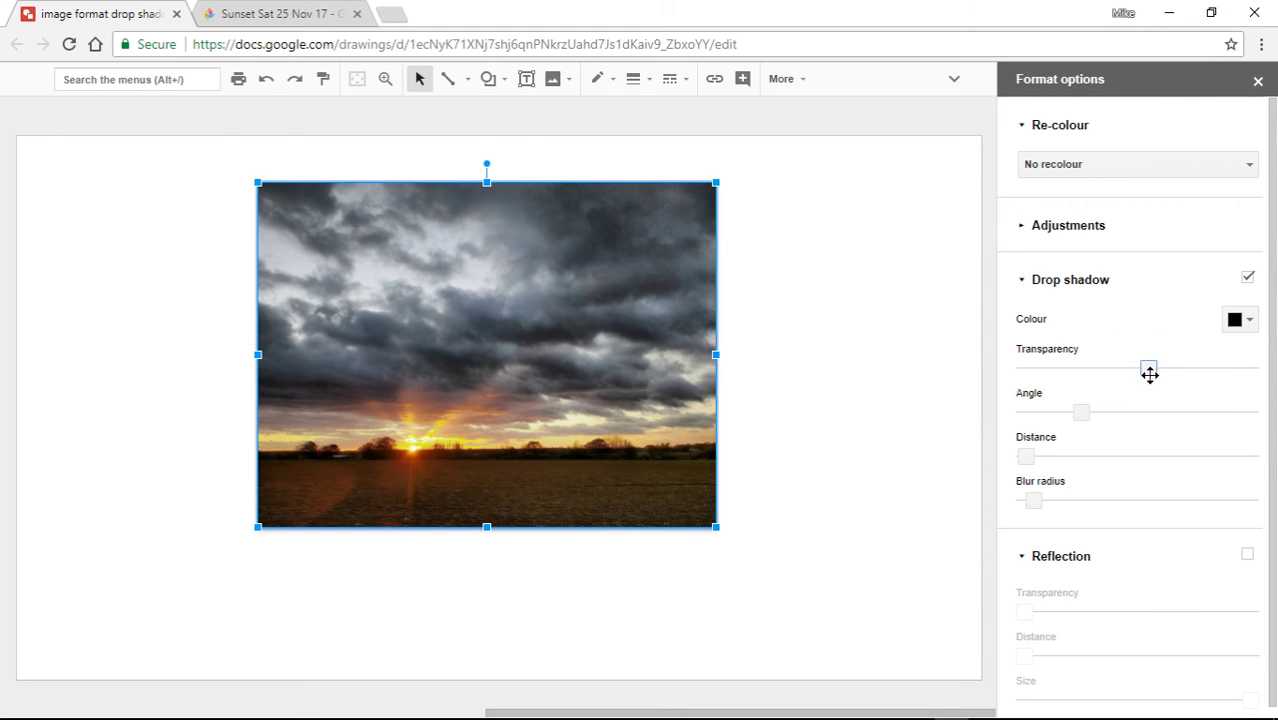
click(1150, 374)
drag(1147, 374, 1143, 375)
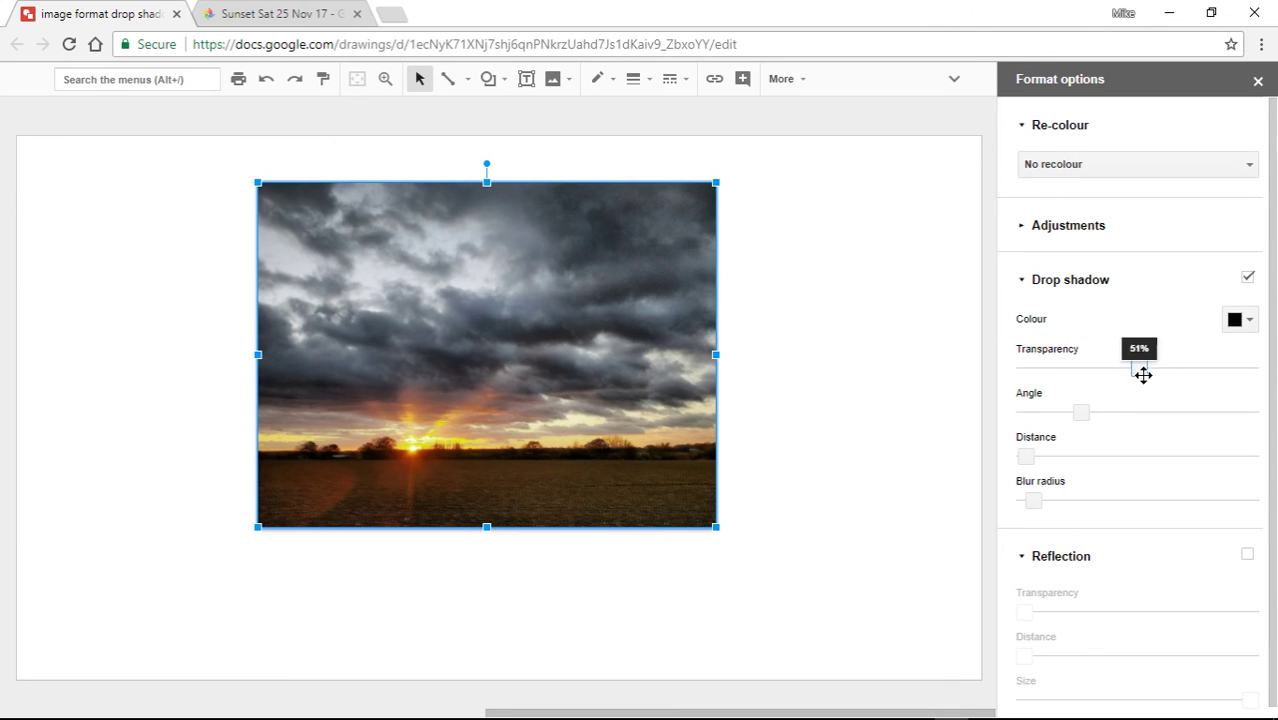
click(1142, 374)
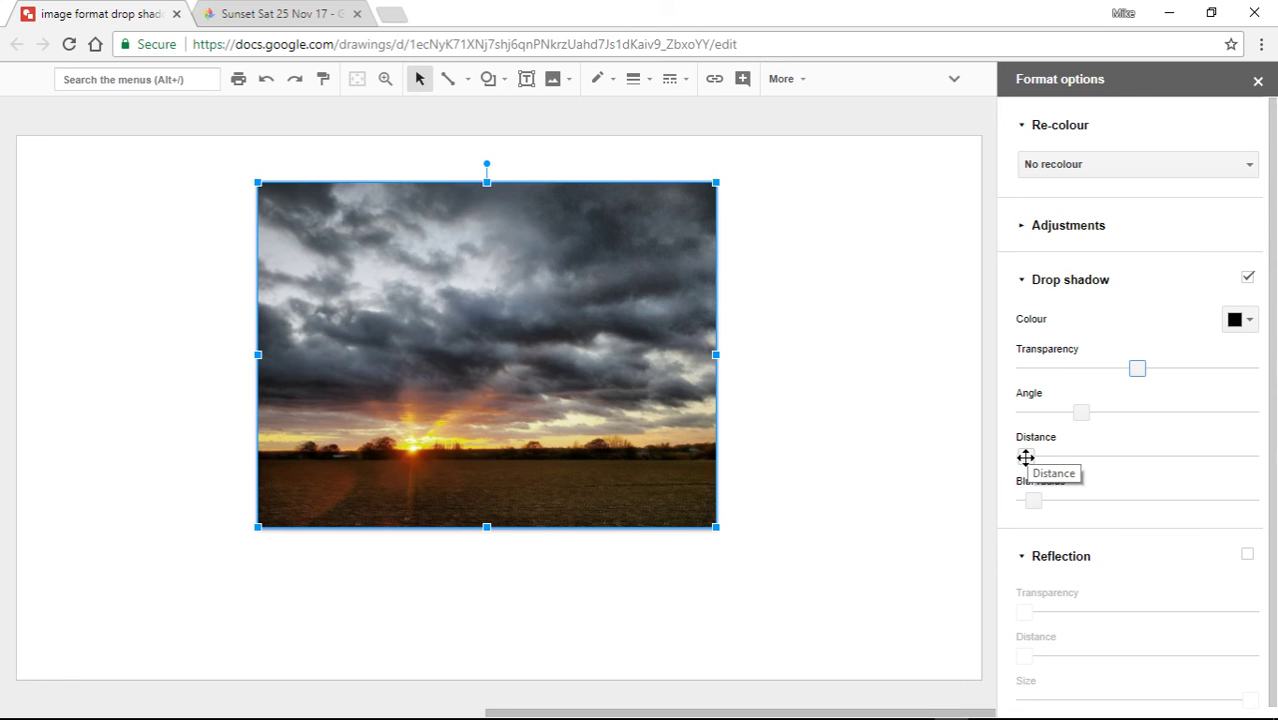
Set the shadow distance to 52 and the shadow angle to 82°
drag(1025, 457, 1142, 455)
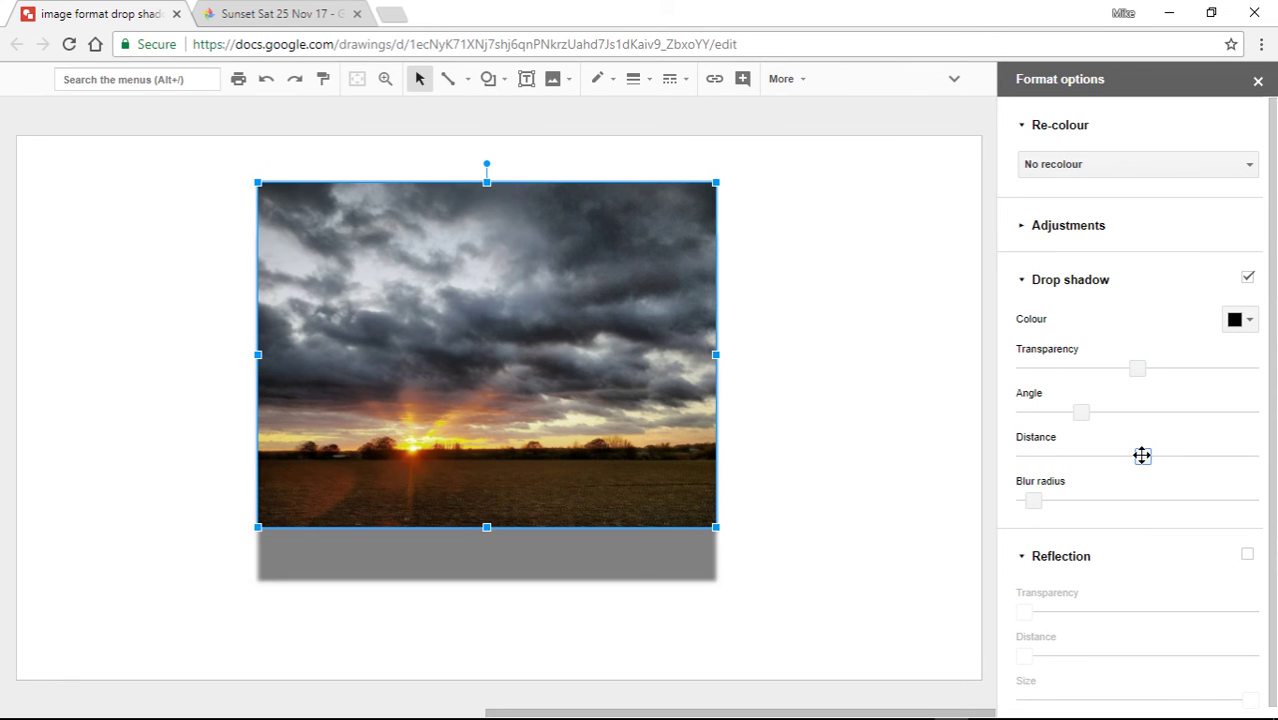
click(858, 487)
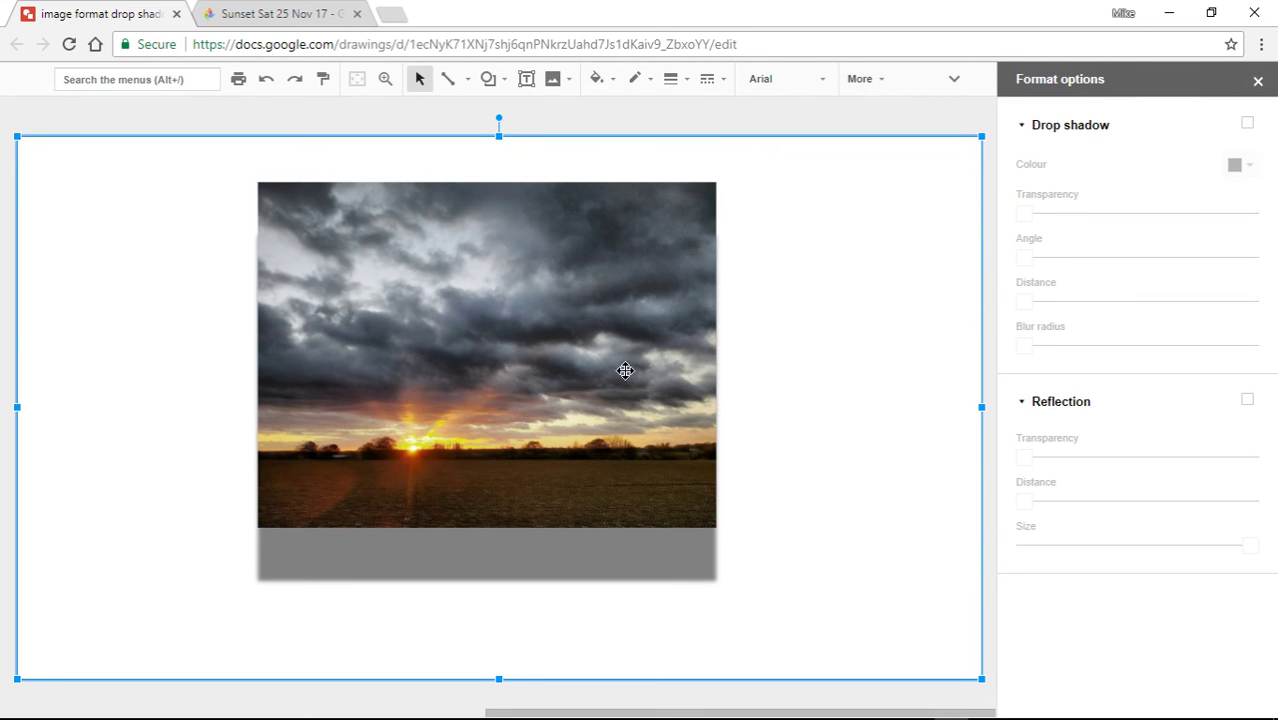
click(709, 400)
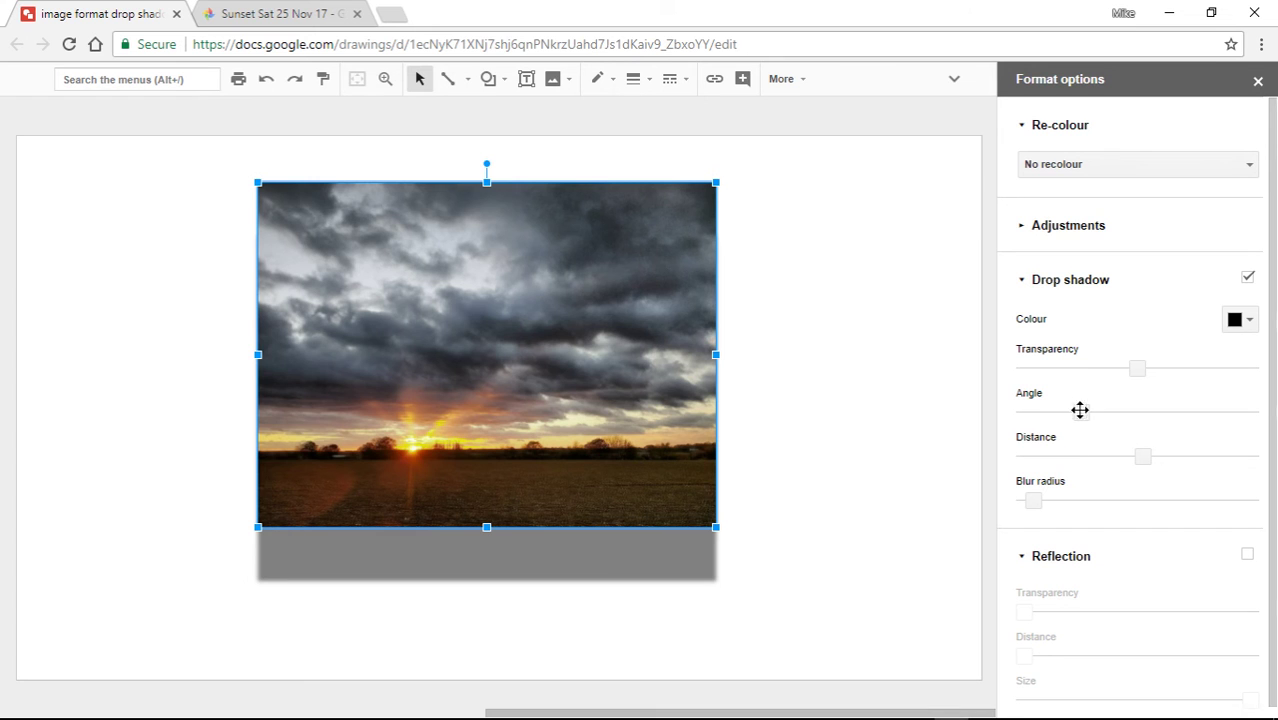
drag(1082, 411, 1049, 413)
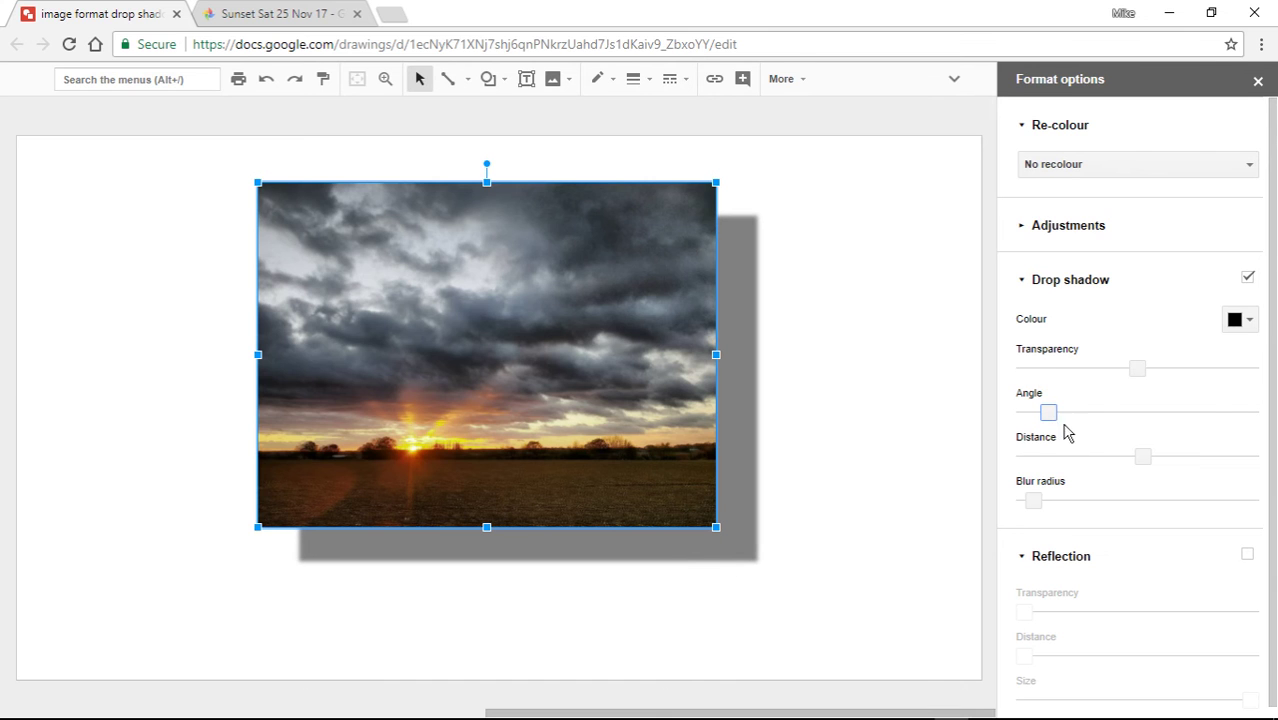
Make the shadow solid black and soften it with a blur radius of 39
drag(1141, 369, 1240, 388)
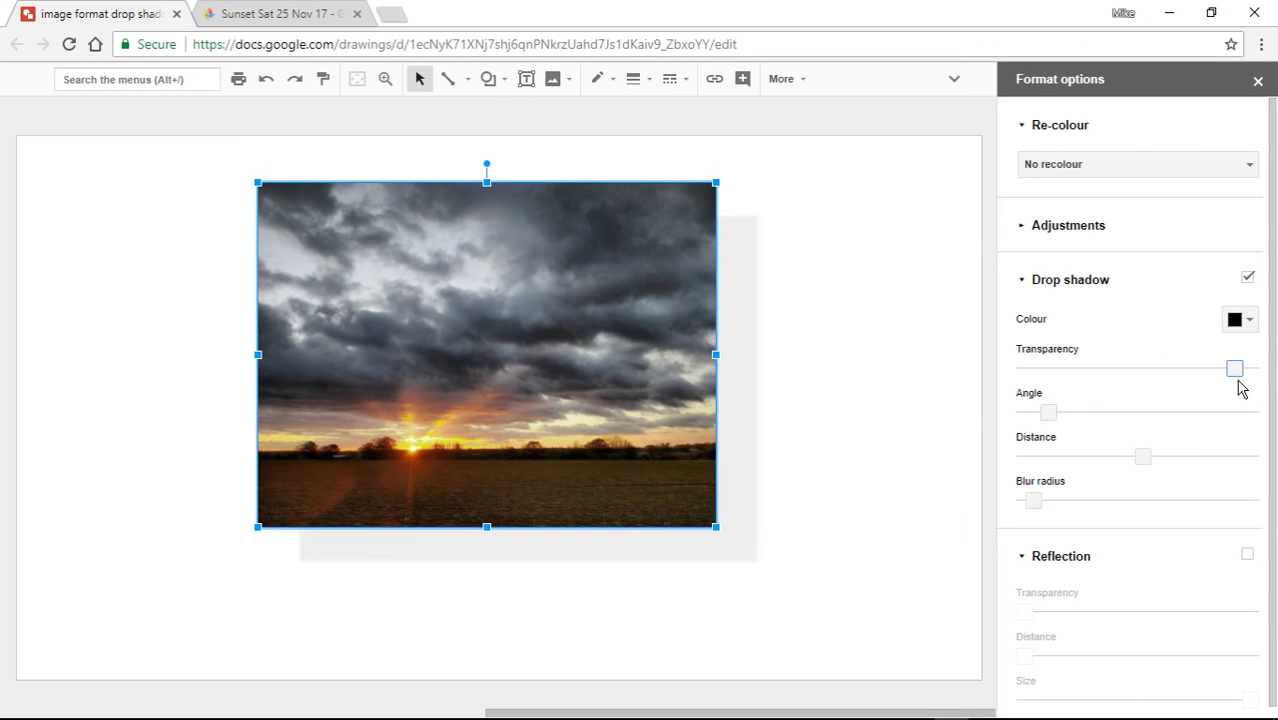
drag(1158, 378, 1129, 370)
click(1129, 370)
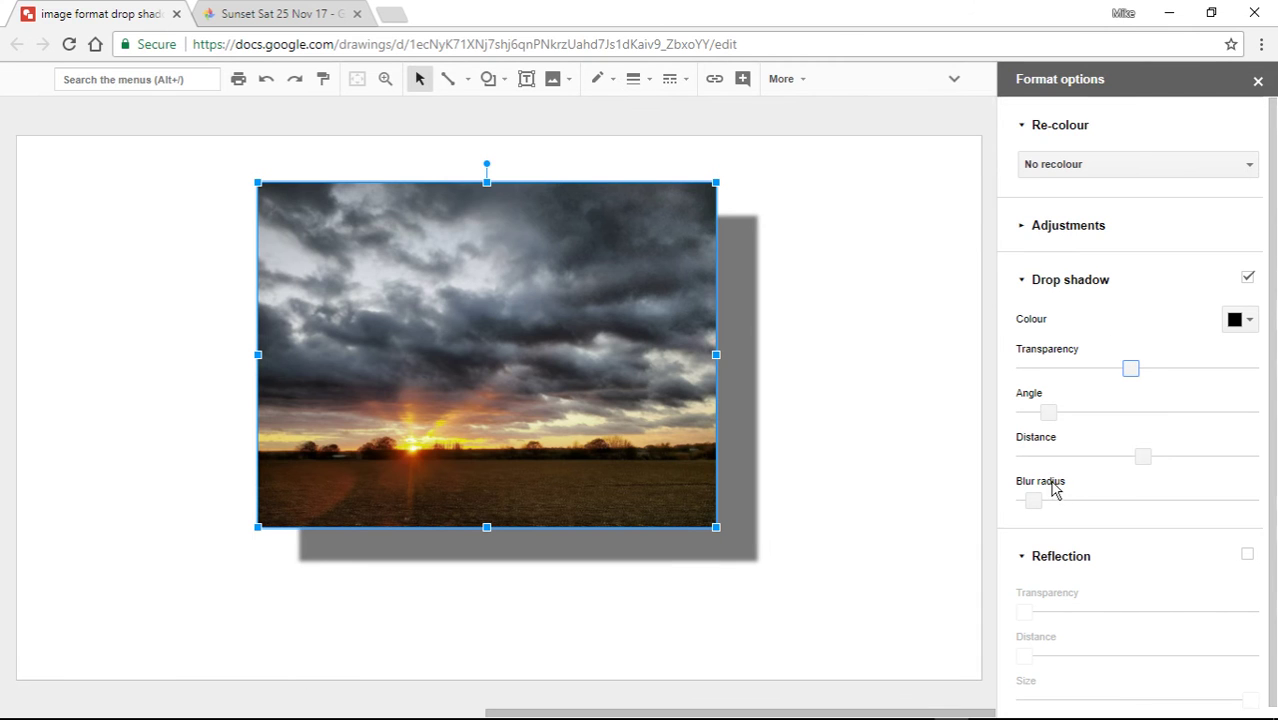
drag(1032, 499, 1181, 503)
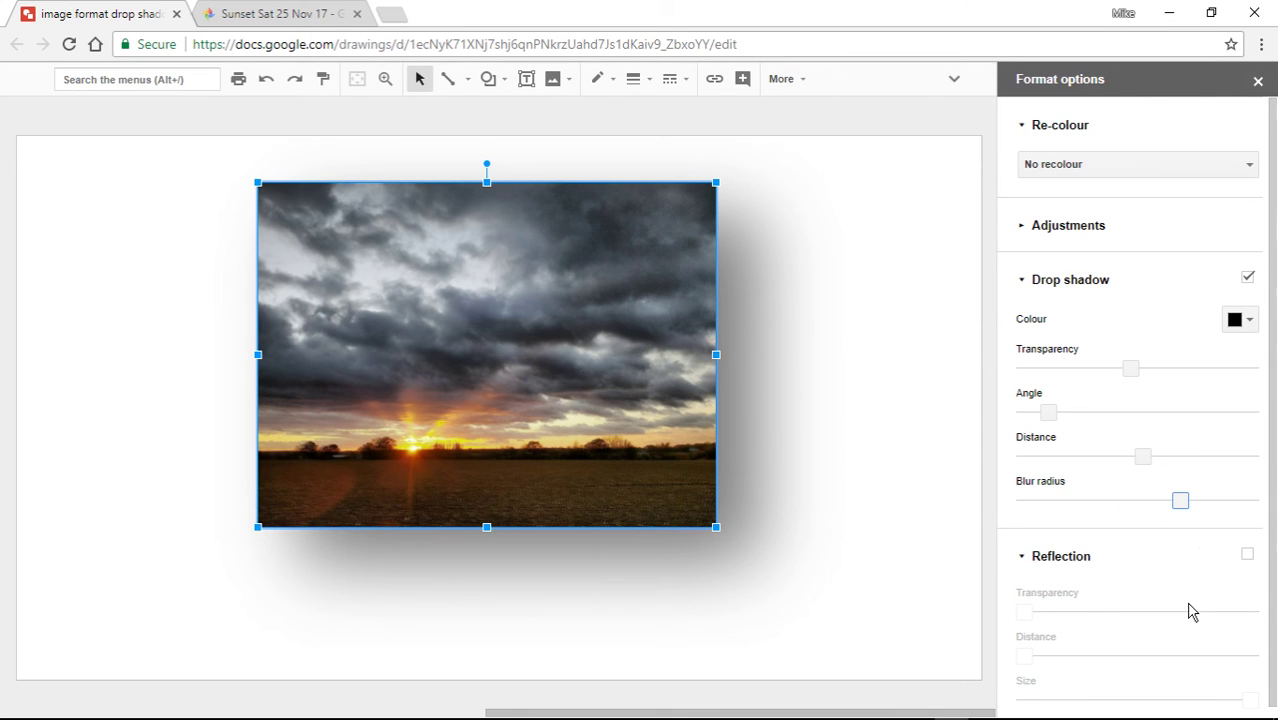
drag(1184, 501, 1016, 503)
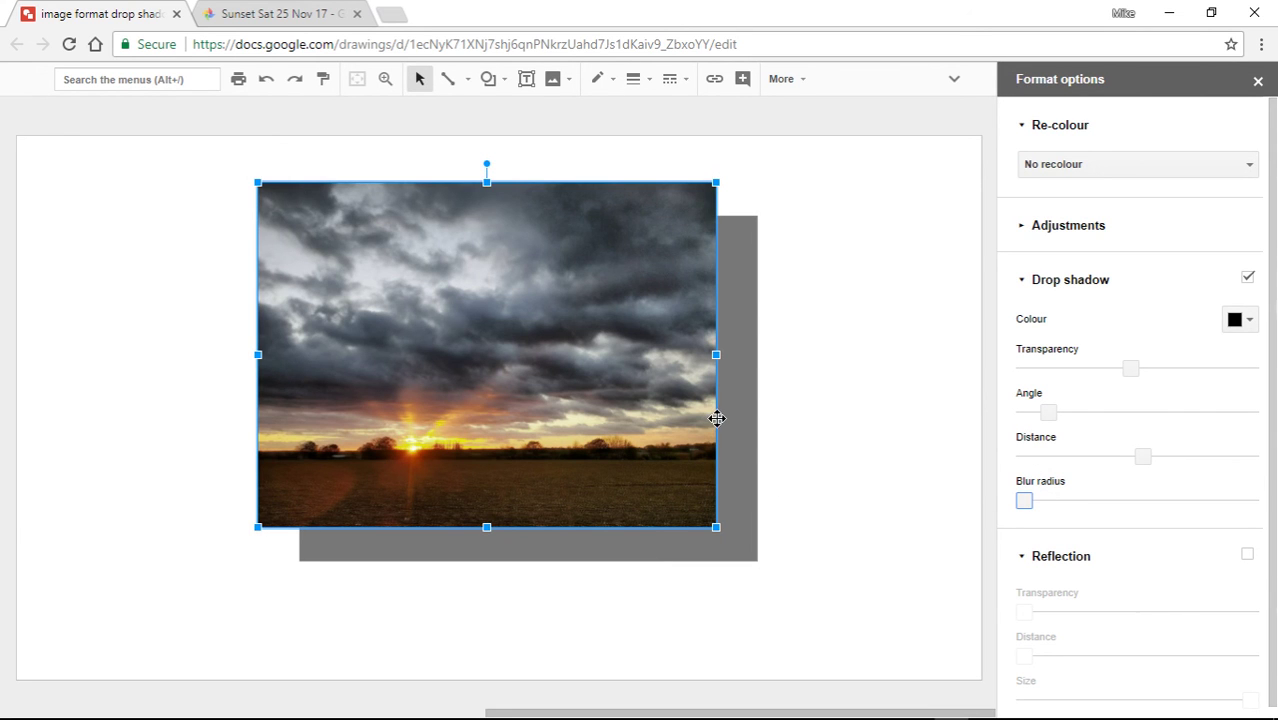
drag(1024, 501, 1102, 503)
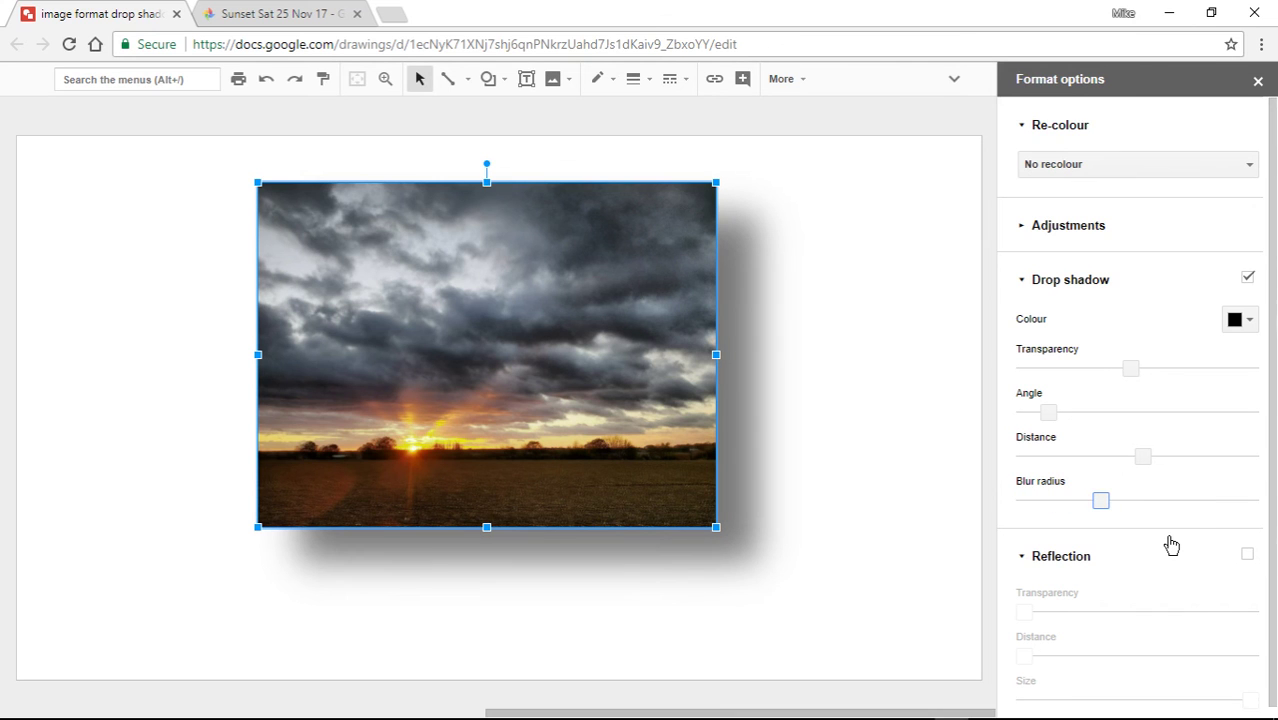
Try a red drop shadow colour, return it to black, and collapse the Drop shadow section
click(1249, 322)
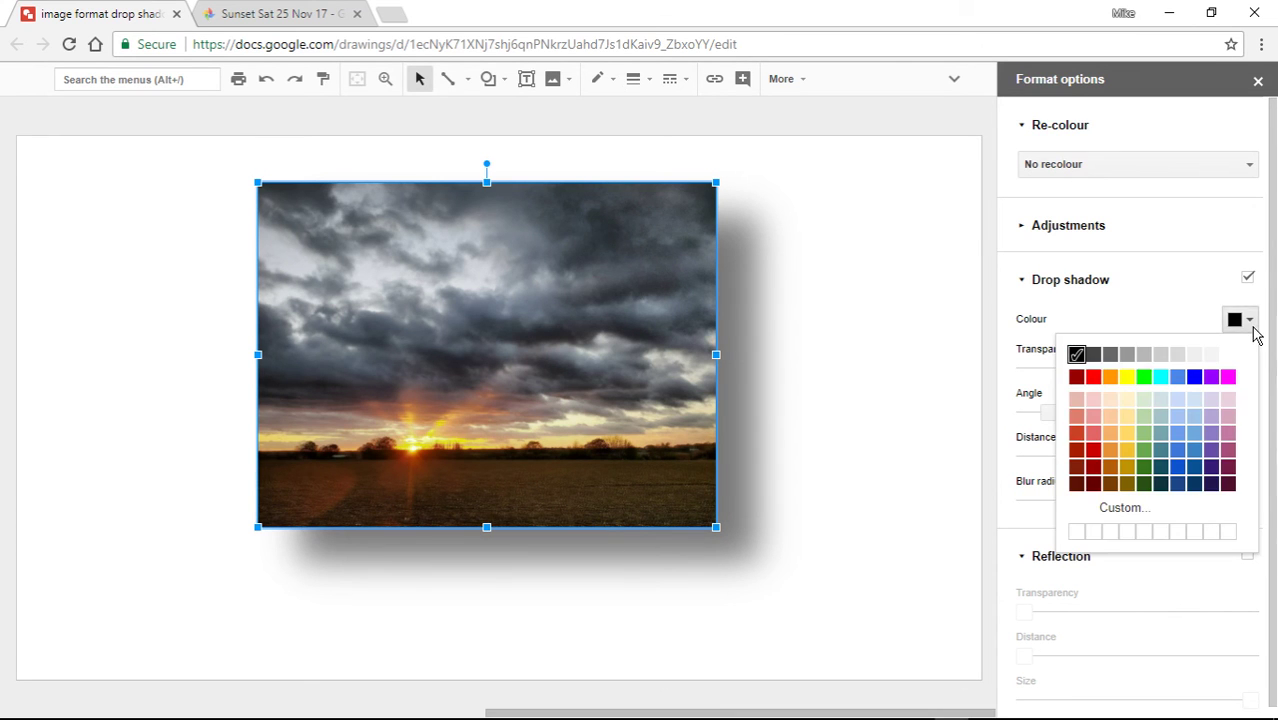
click(862, 399)
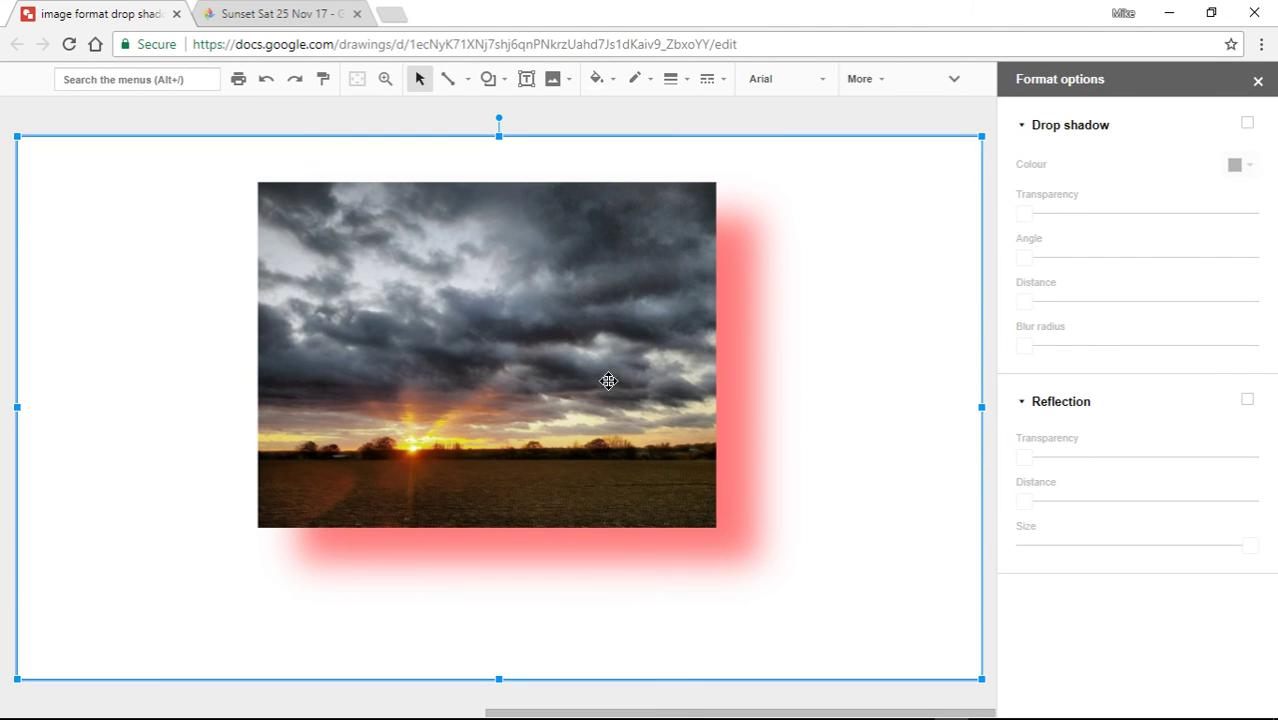
key(Tab)
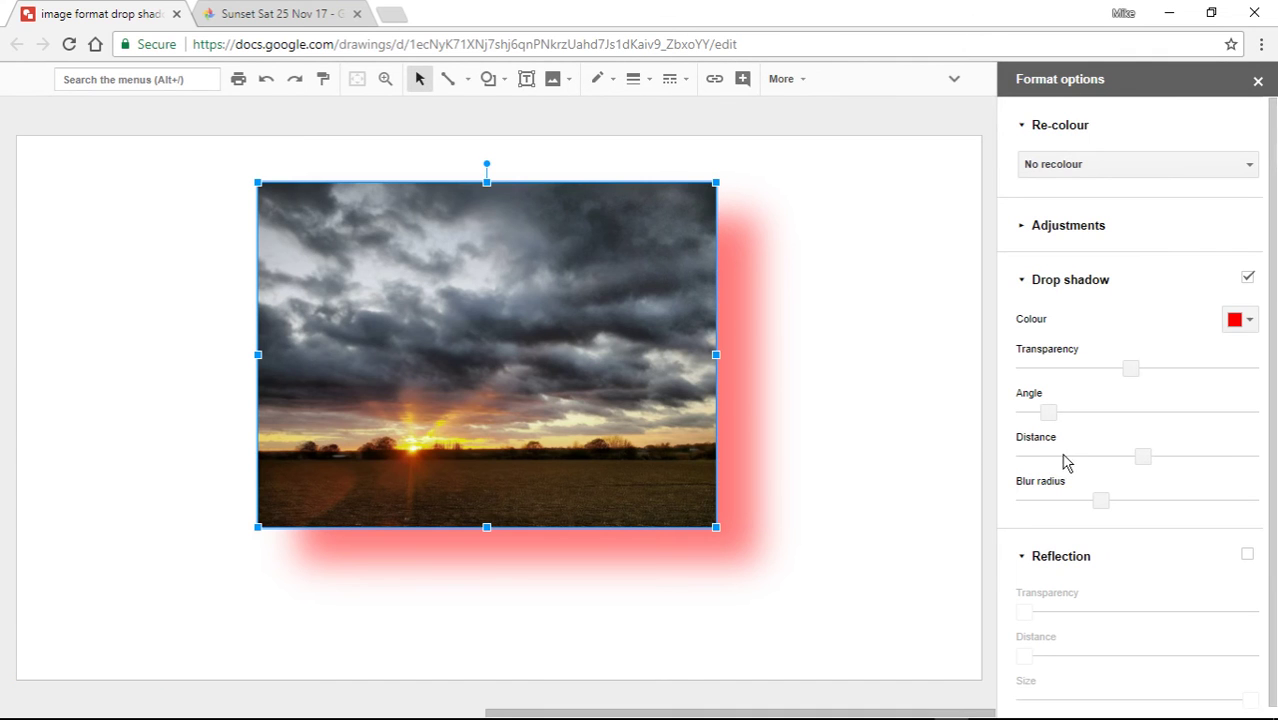
click(1251, 324)
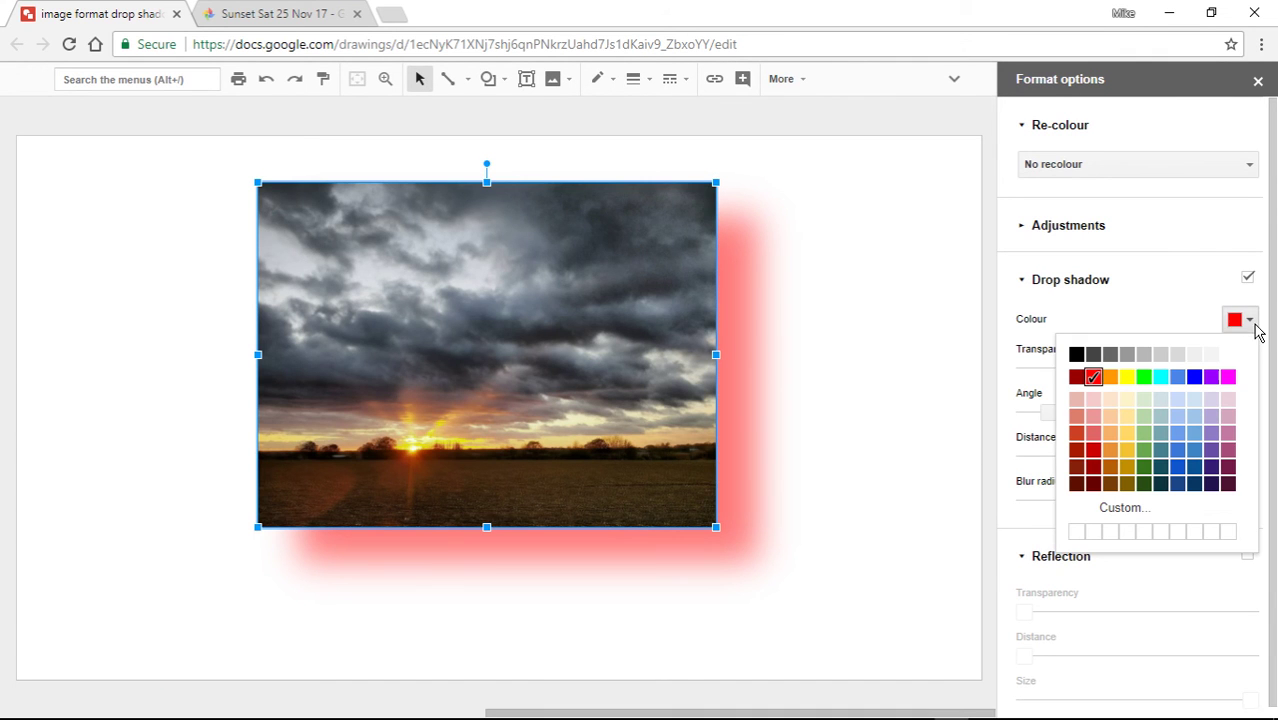
click(1076, 354)
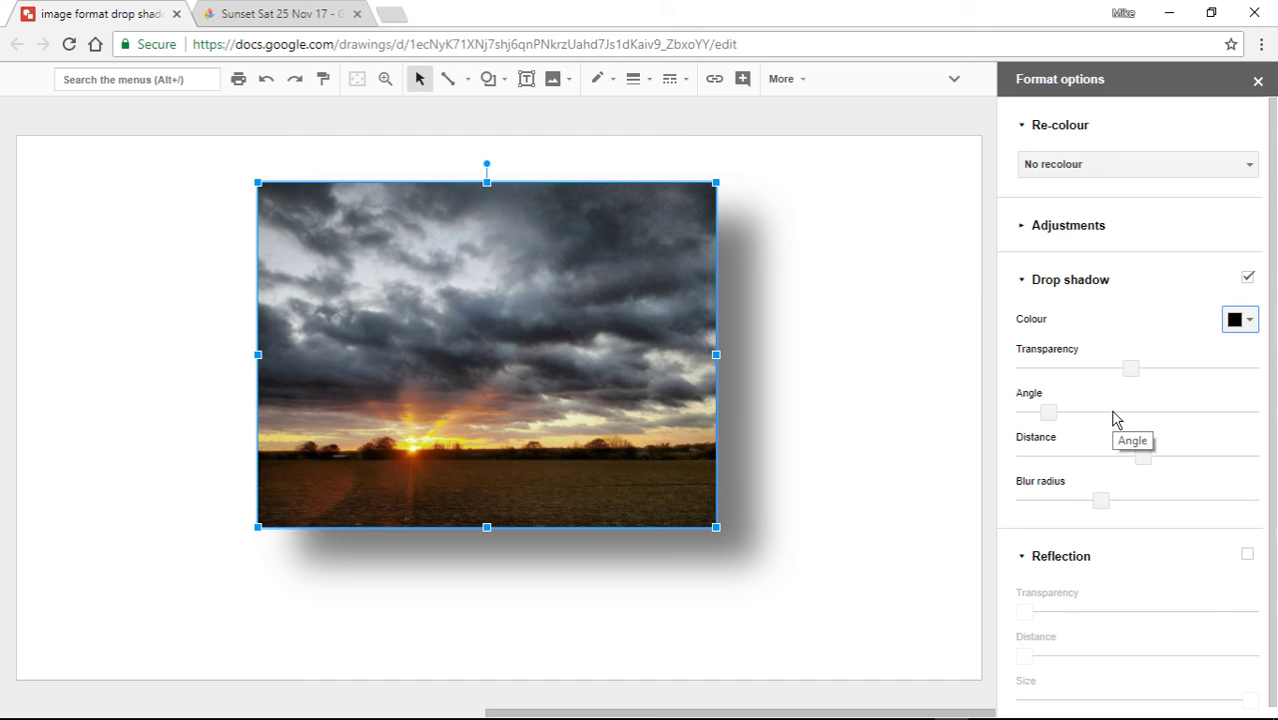
click(1022, 287)
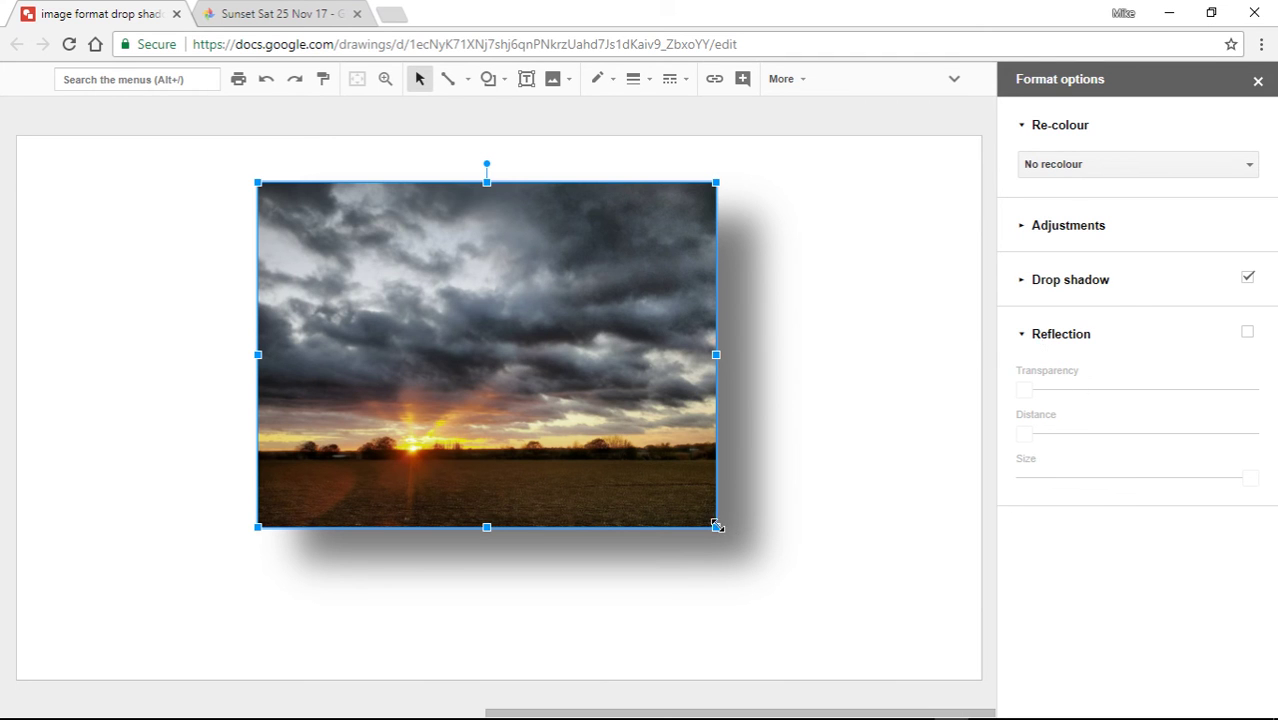
Shrink the sunset photo, move it toward the top centre, and add a reflection
drag(642, 453, 506, 368)
drag(399, 277, 500, 259)
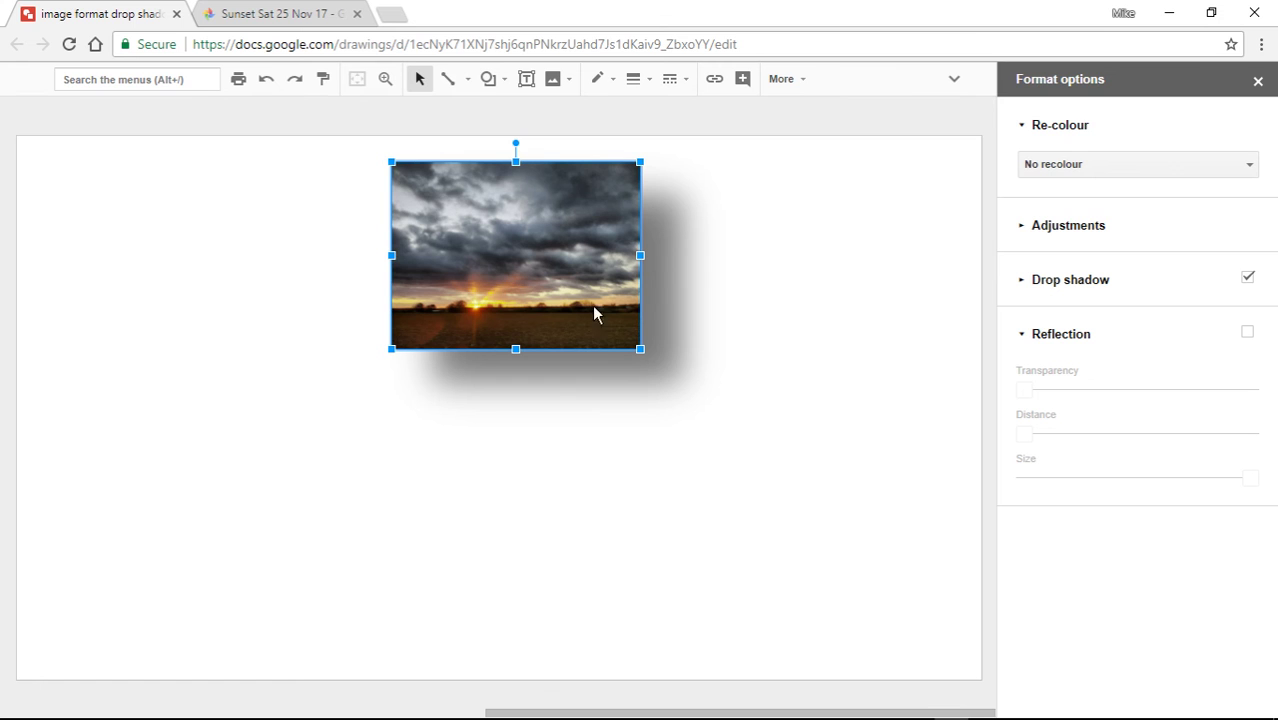
click(1247, 335)
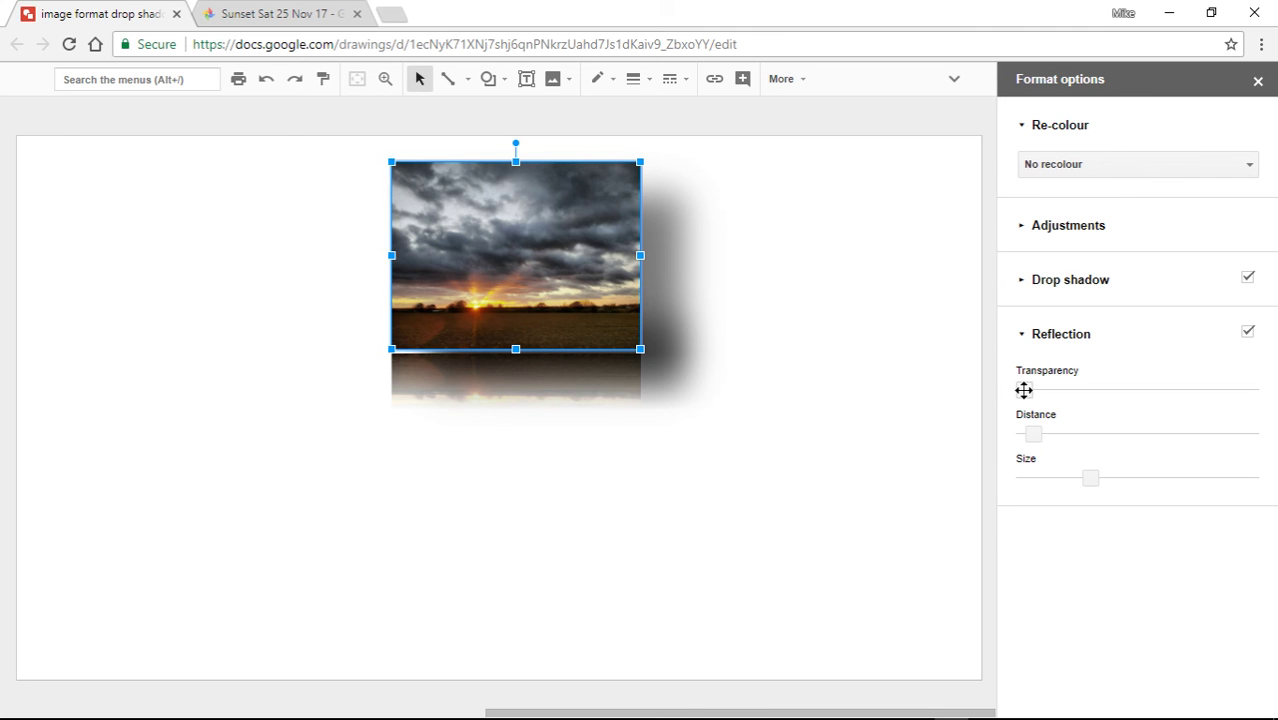
Tune the reflection's transparency, set its size to maximum, and reduce its distance to about 31
drag(1047, 402, 1144, 405)
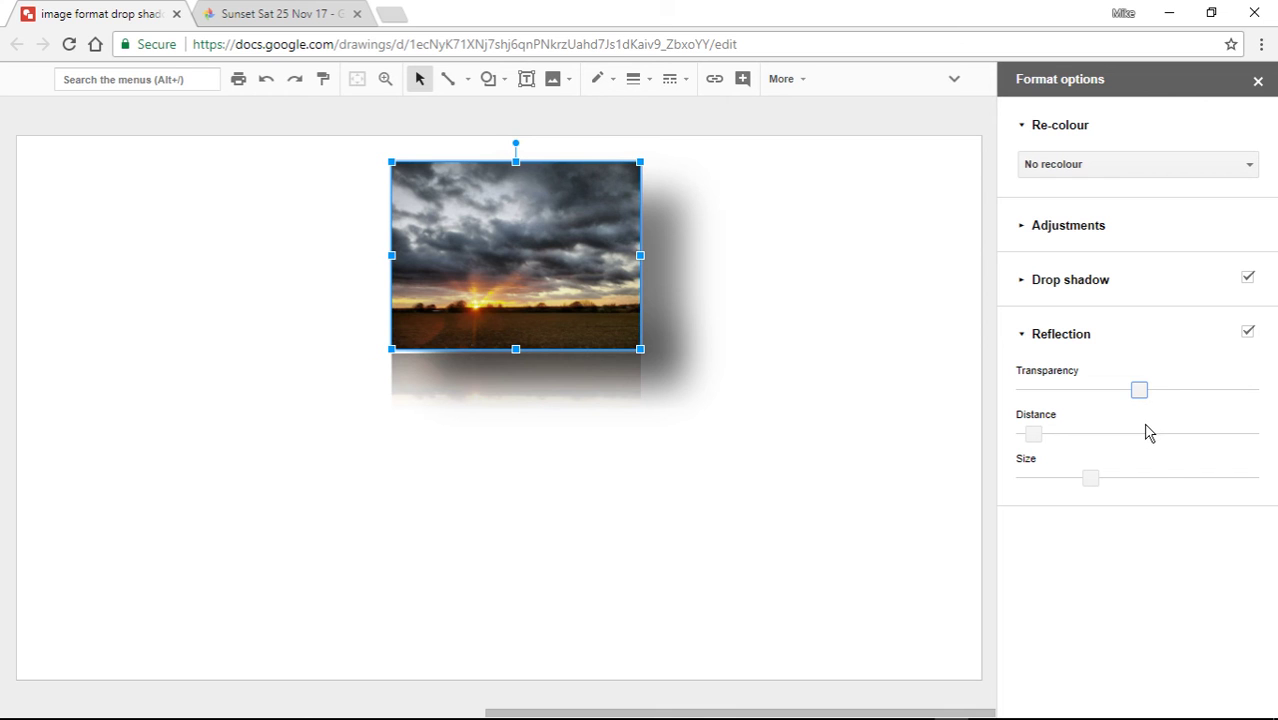
drag(1139, 390, 1007, 398)
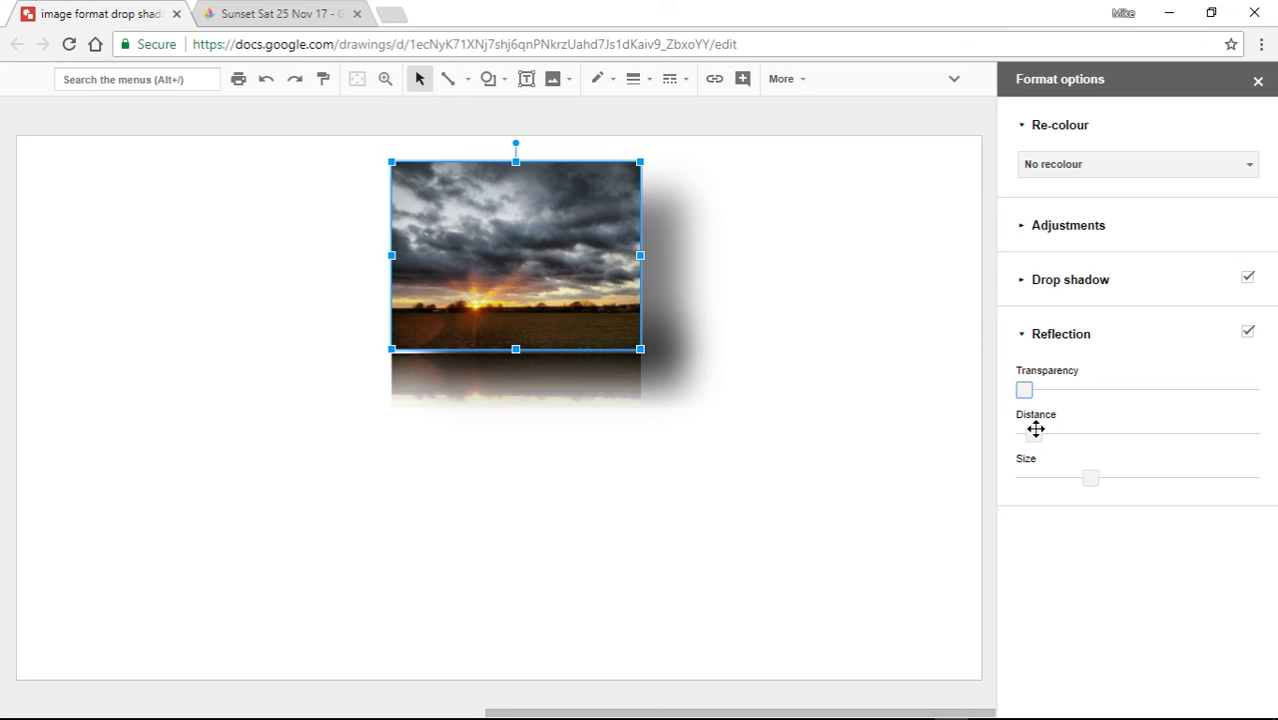
drag(1034, 432, 1155, 457)
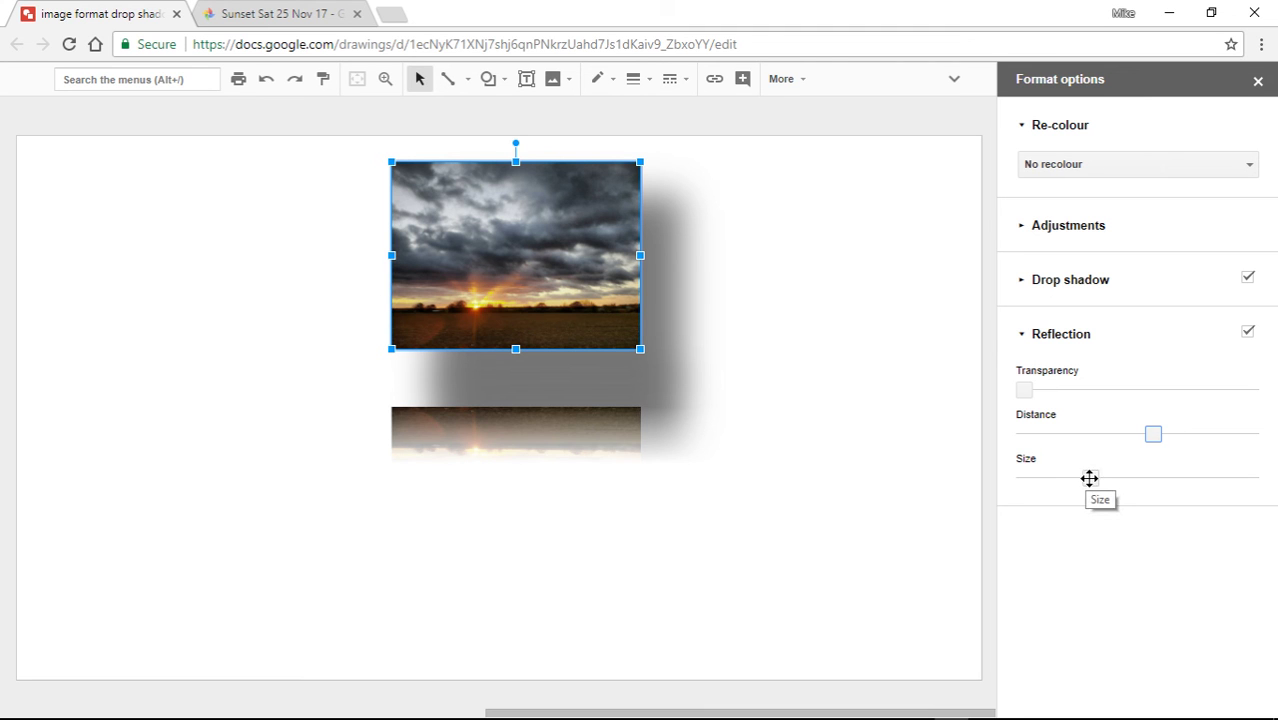
drag(1092, 477, 1267, 507)
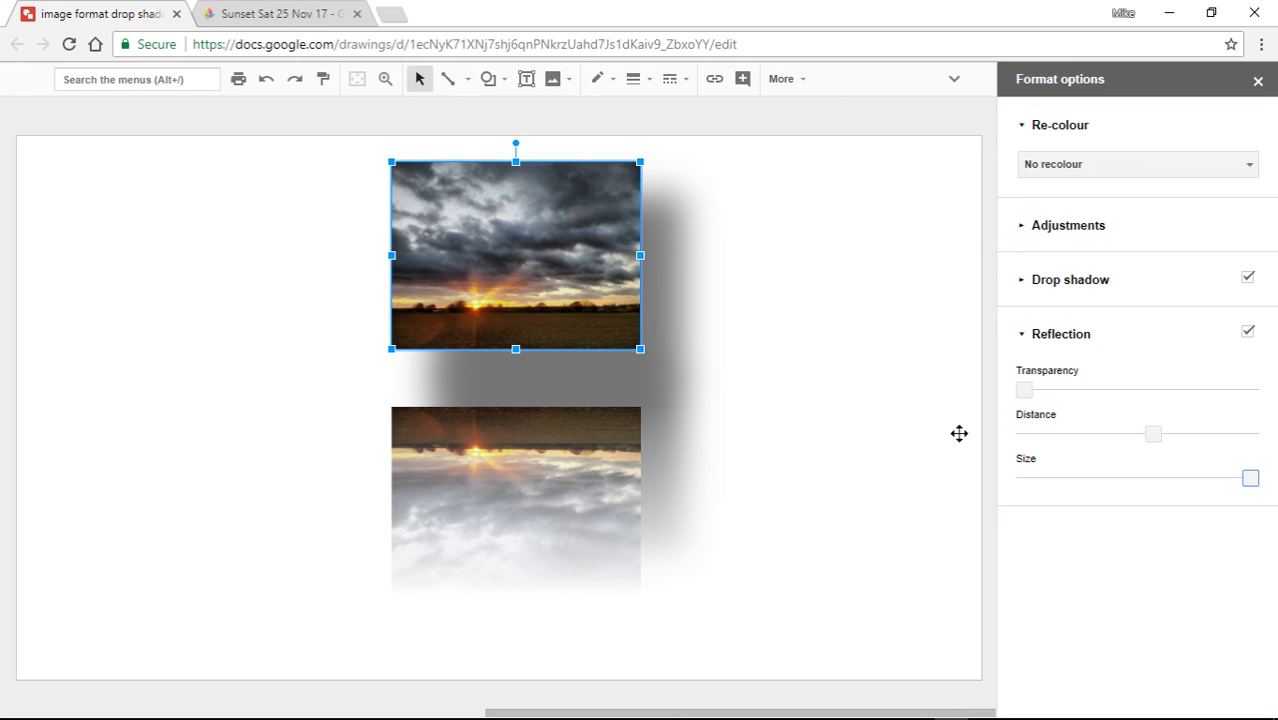
drag(1150, 434, 1051, 434)
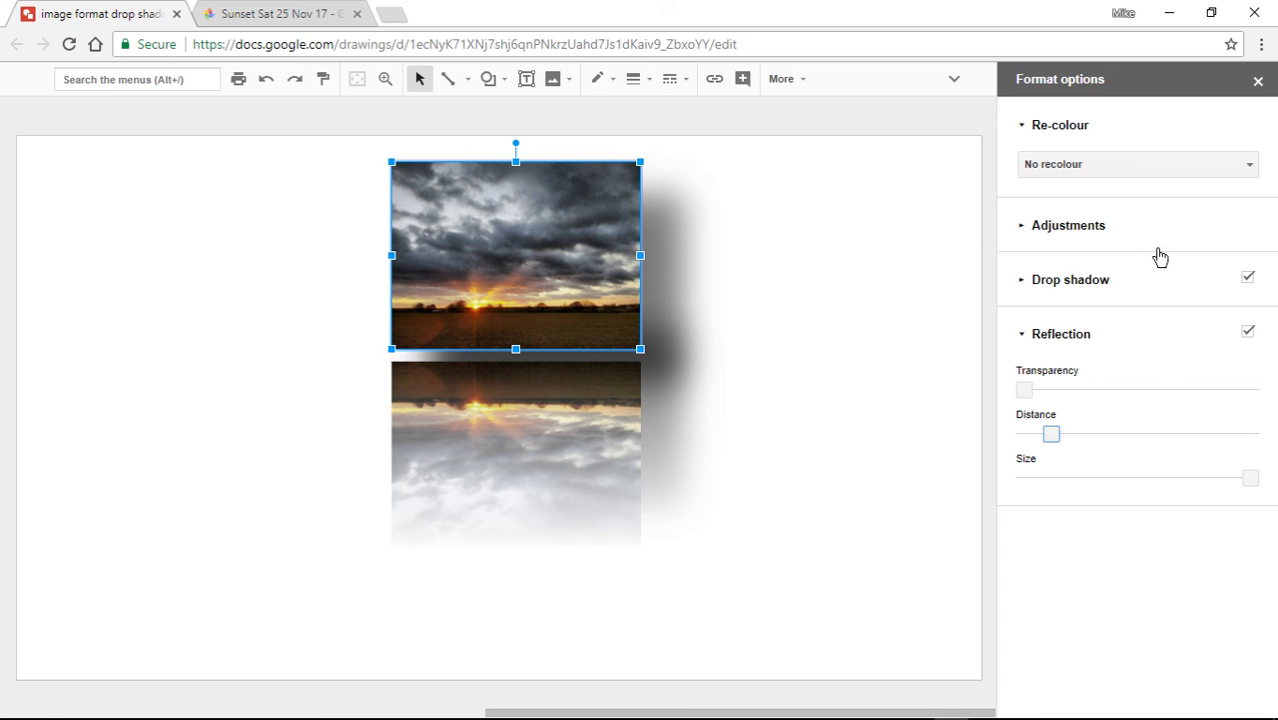
Remove the photo's drop shadow and draw an oval to the right of the photos
click(1247, 280)
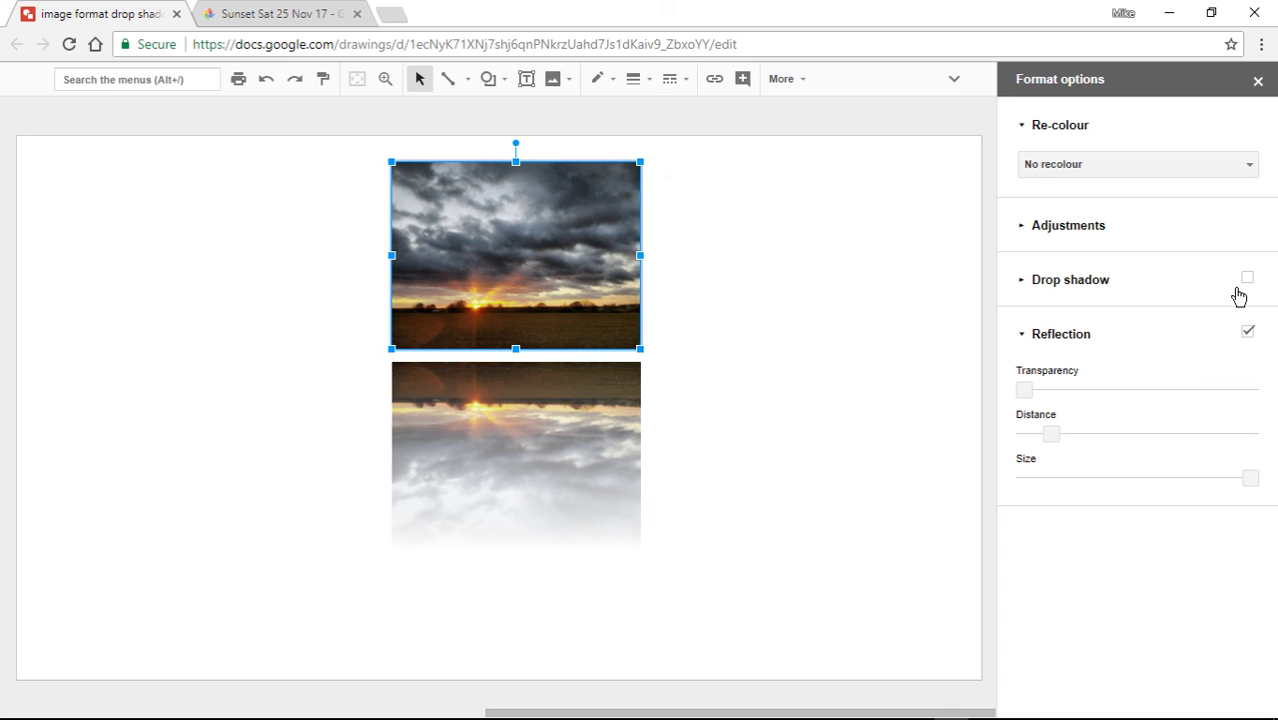
click(808, 392)
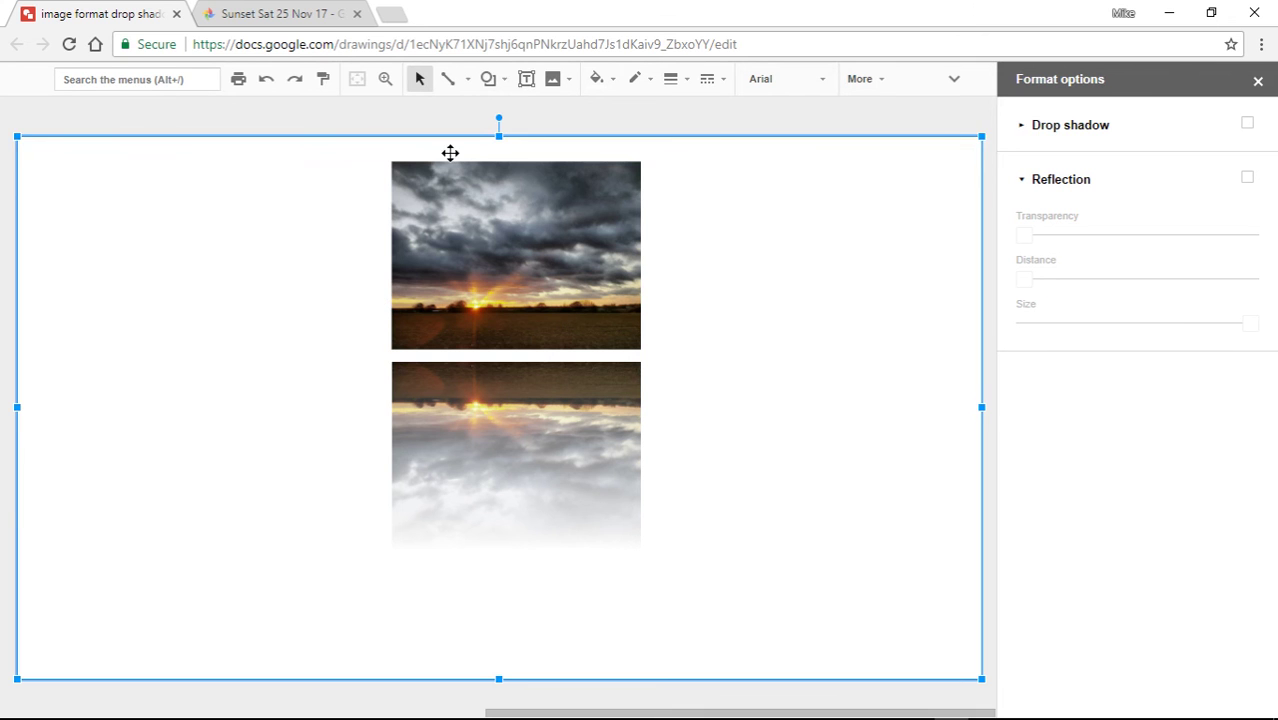
click(498, 86)
mouse_move(531, 126)
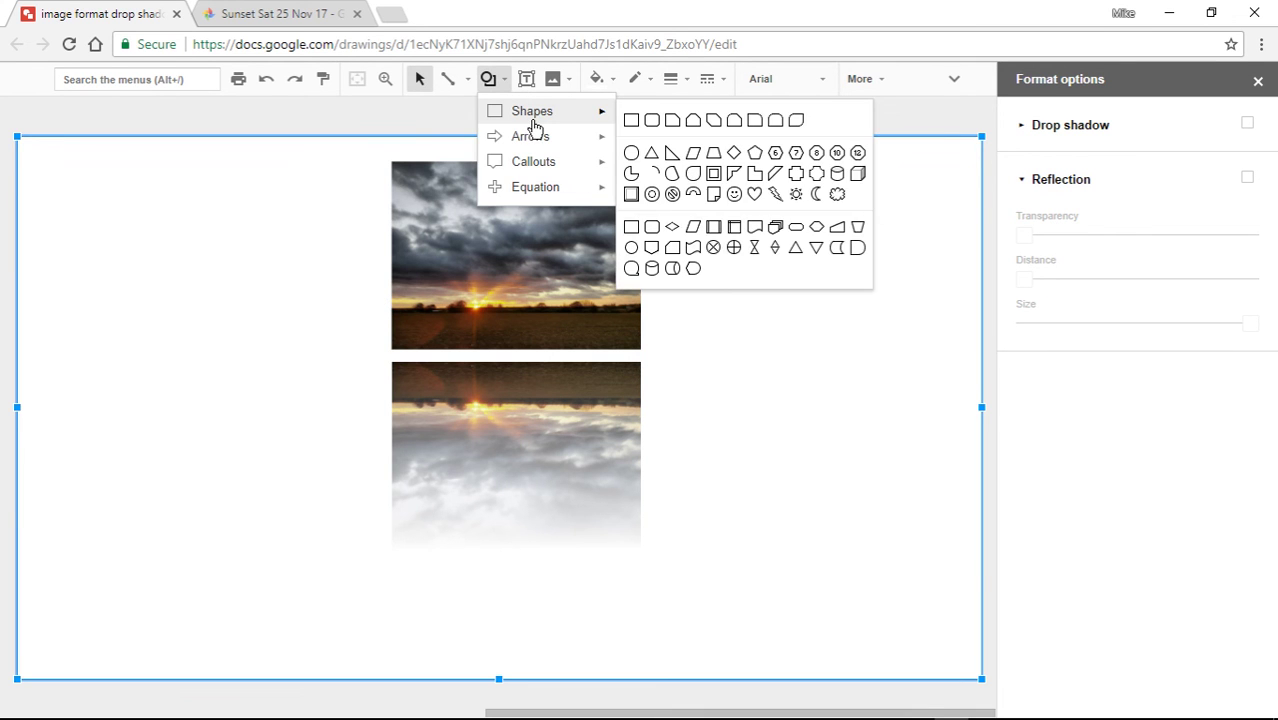
click(635, 160)
drag(716, 226, 961, 427)
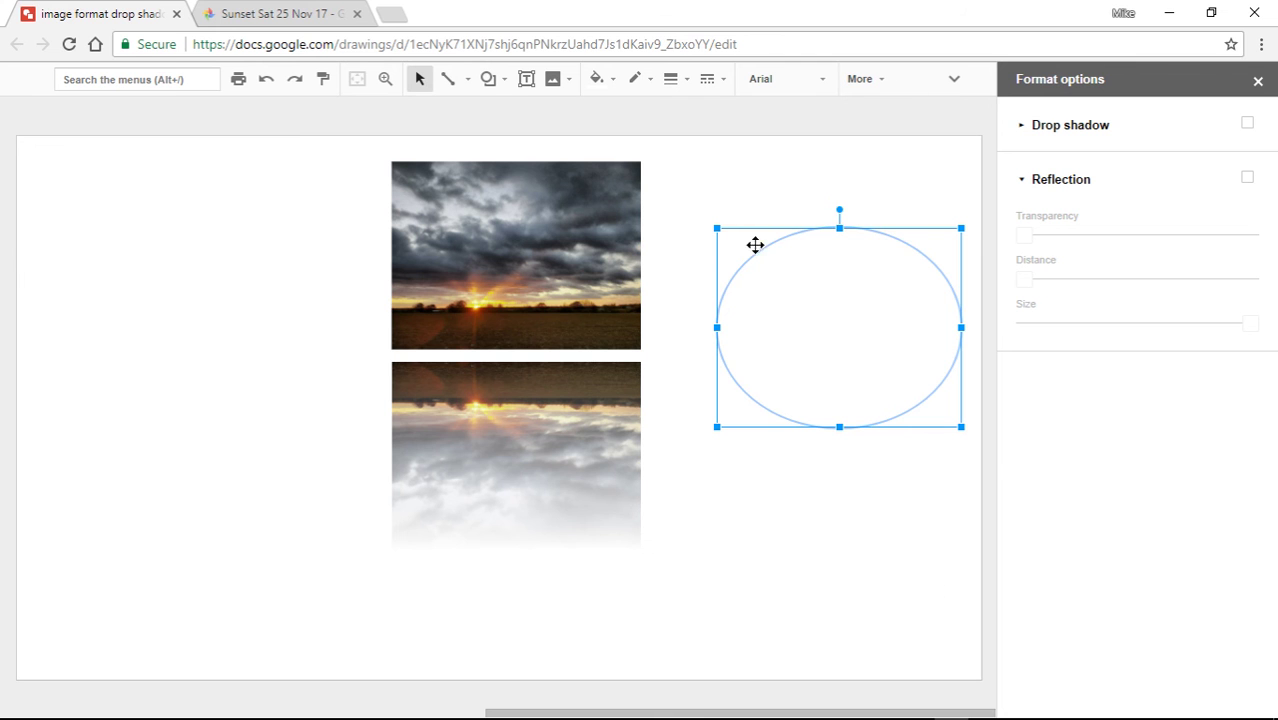
Fill the oval orange, restore the white background, and move the oval up beside the top photo
click(599, 84)
click(639, 196)
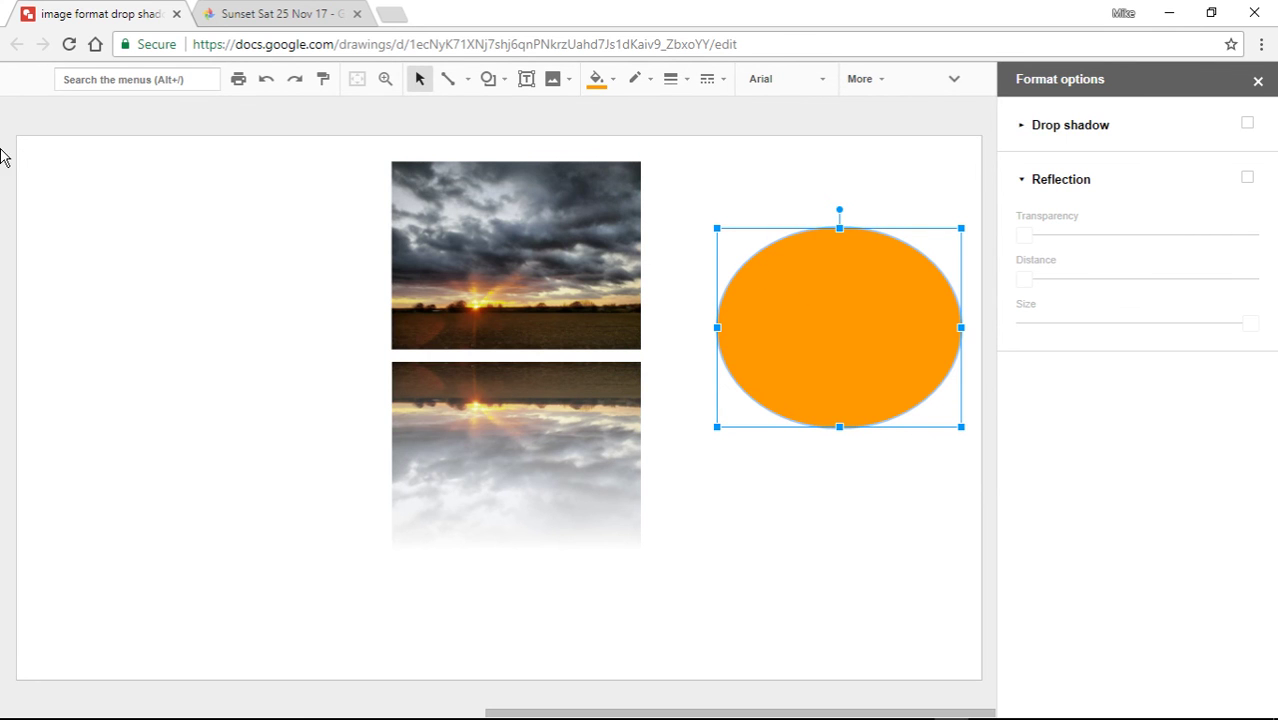
drag(302, 206, 556, 446)
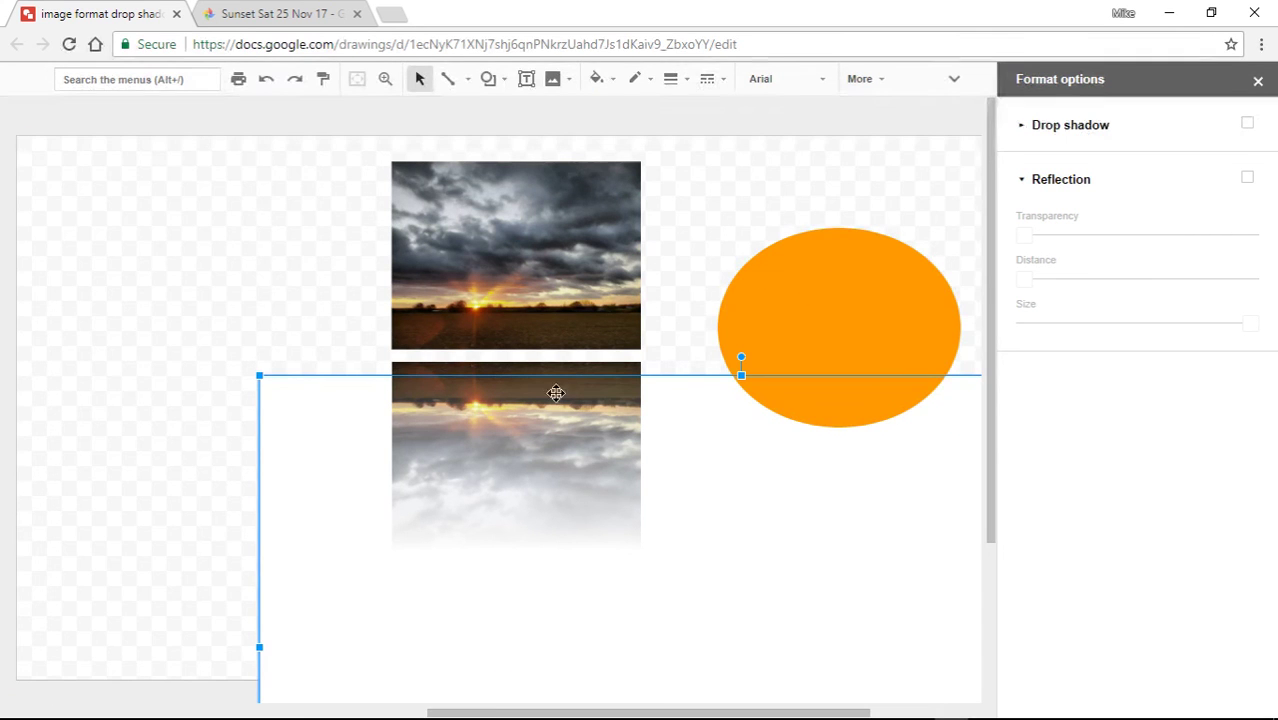
drag(864, 516, 640, 298)
click(838, 305)
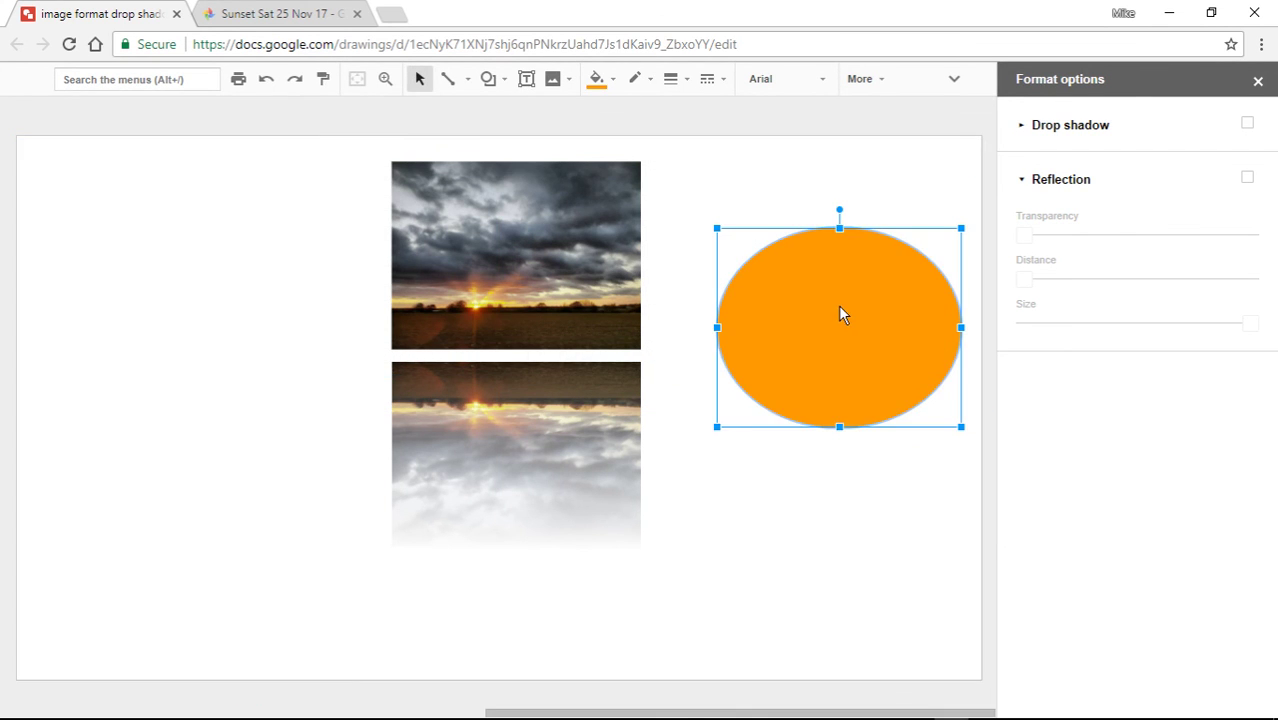
drag(839, 308, 811, 236)
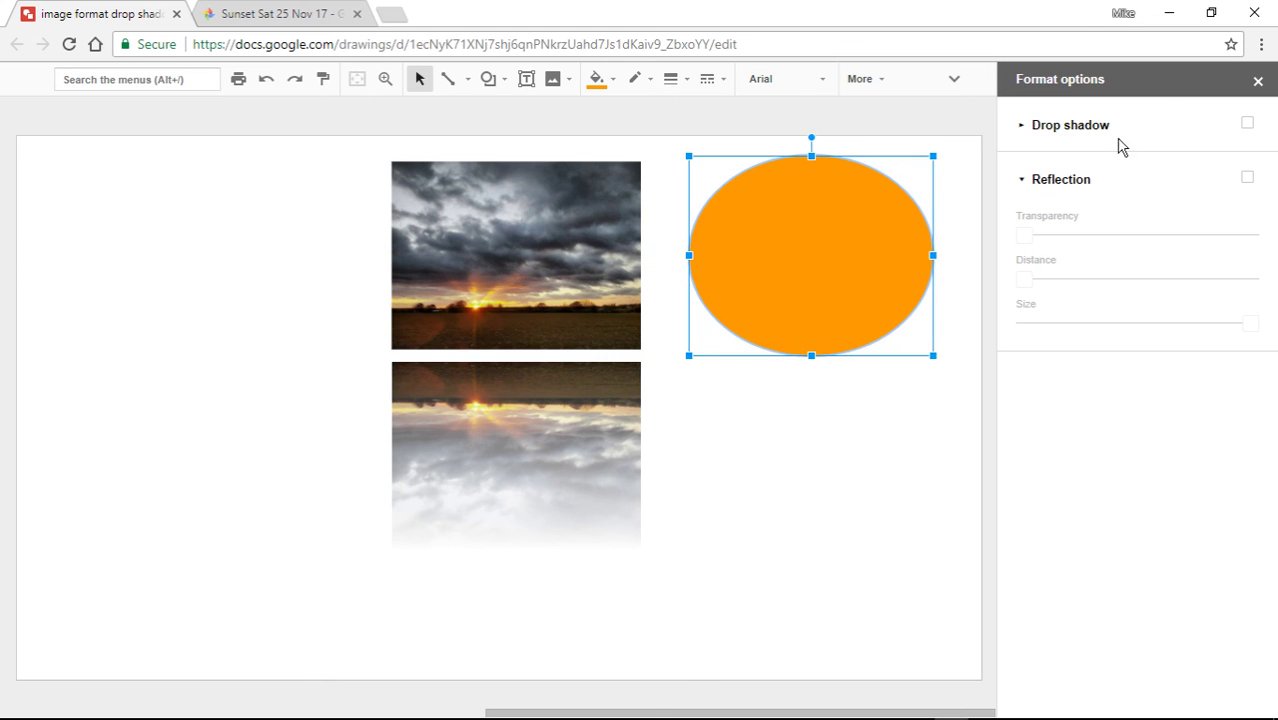
Give the orange oval a longer-distance drop shadow and a 100% size reflection, then close Format options
click(1247, 125)
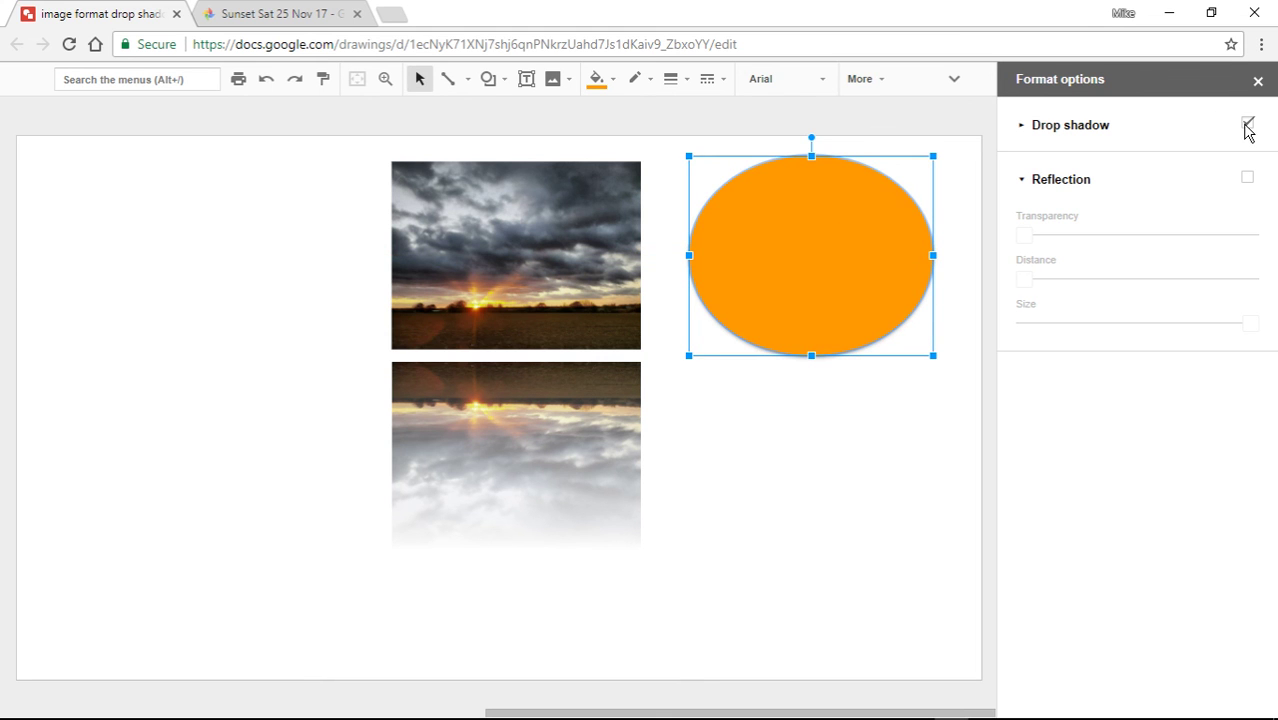
click(1026, 133)
drag(1025, 300, 1157, 301)
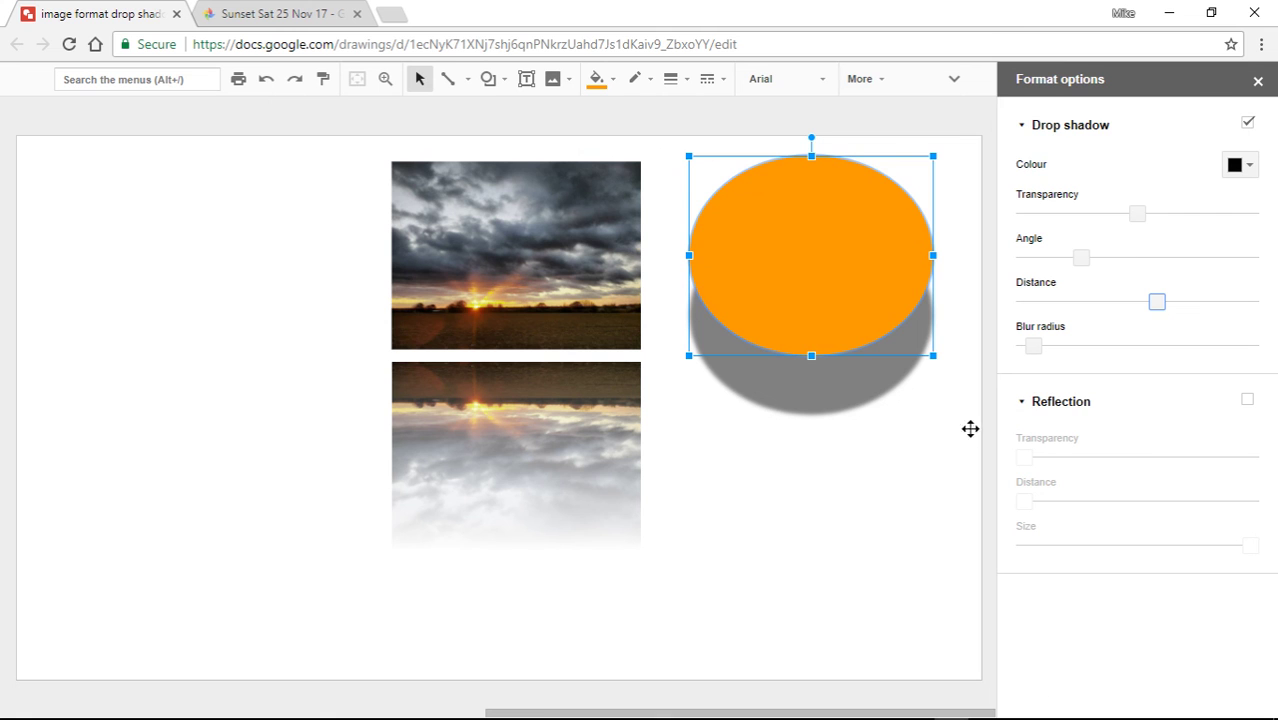
click(1247, 400)
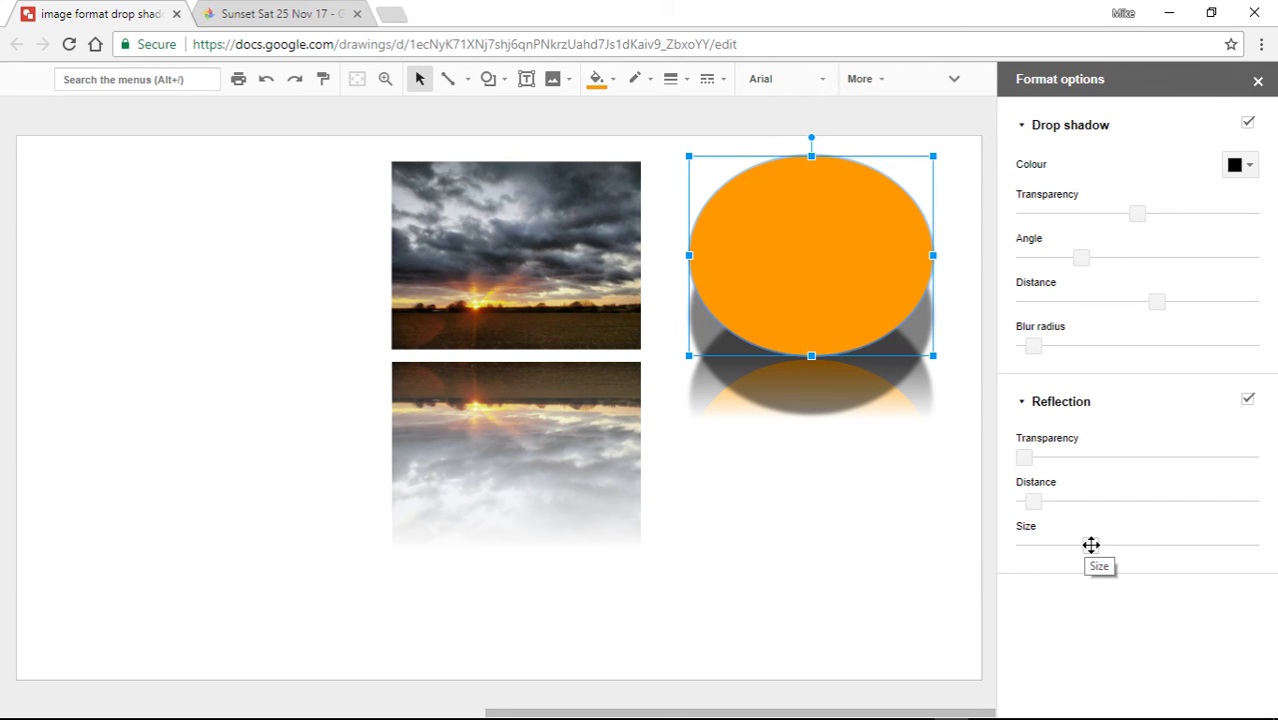
drag(1094, 549, 1235, 558)
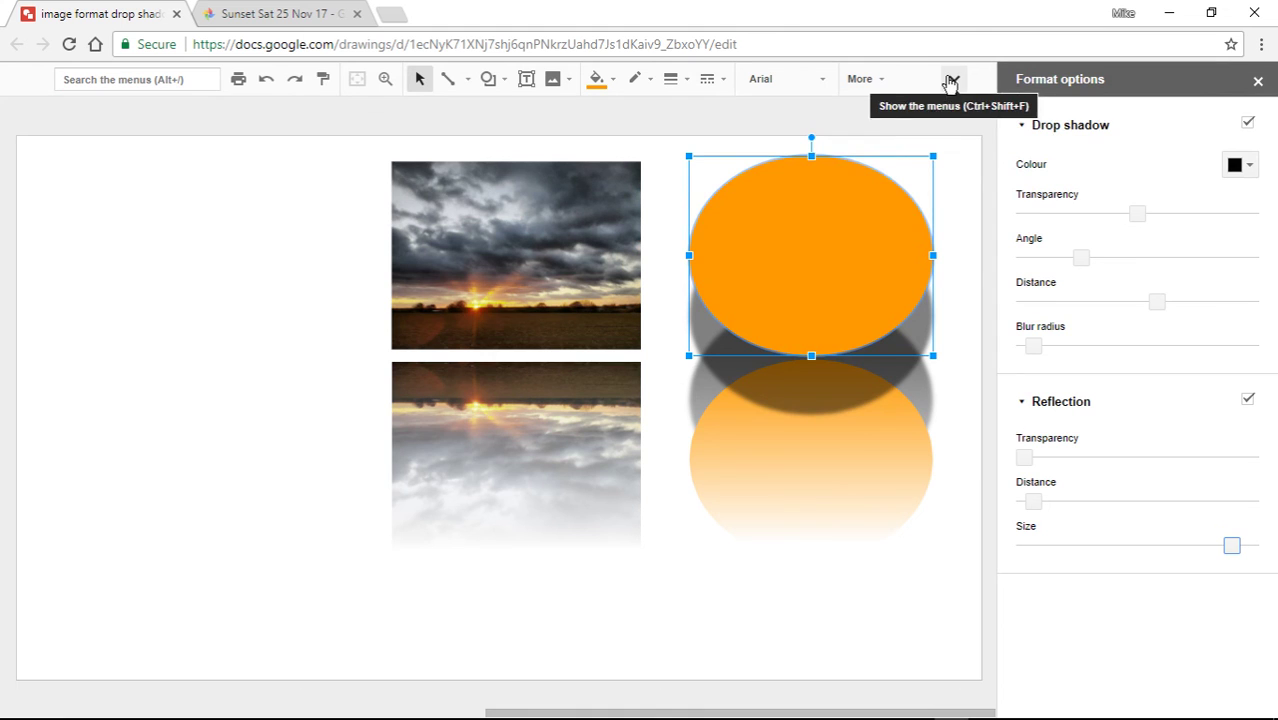
click(1257, 82)
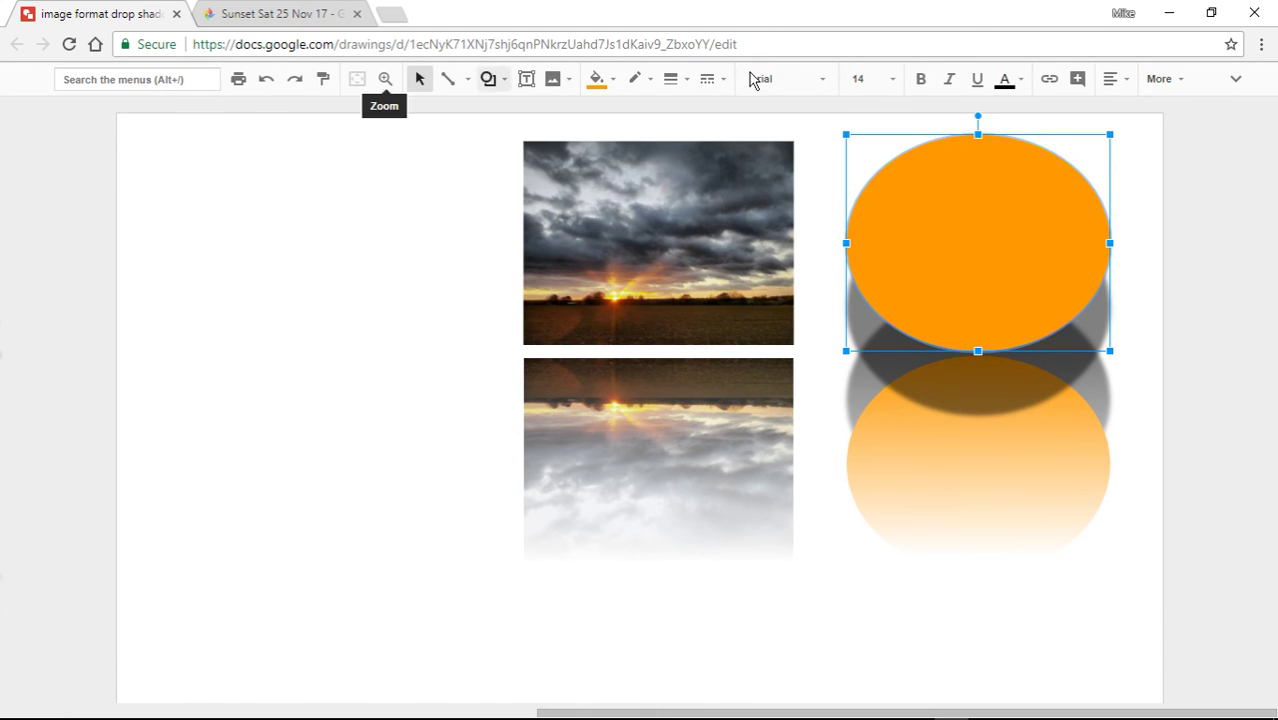
Bring back the menu bar and drag the title text box from the left onto the page
click(1235, 80)
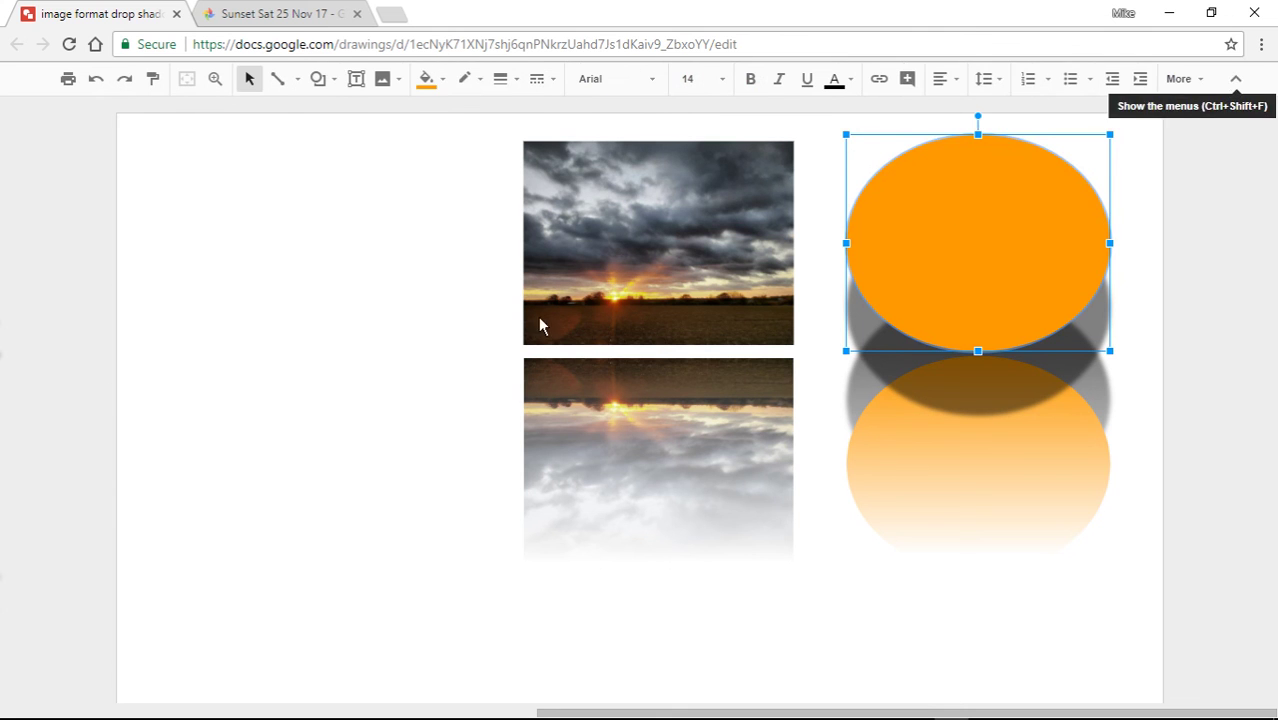
key(ctrl+shift+f)
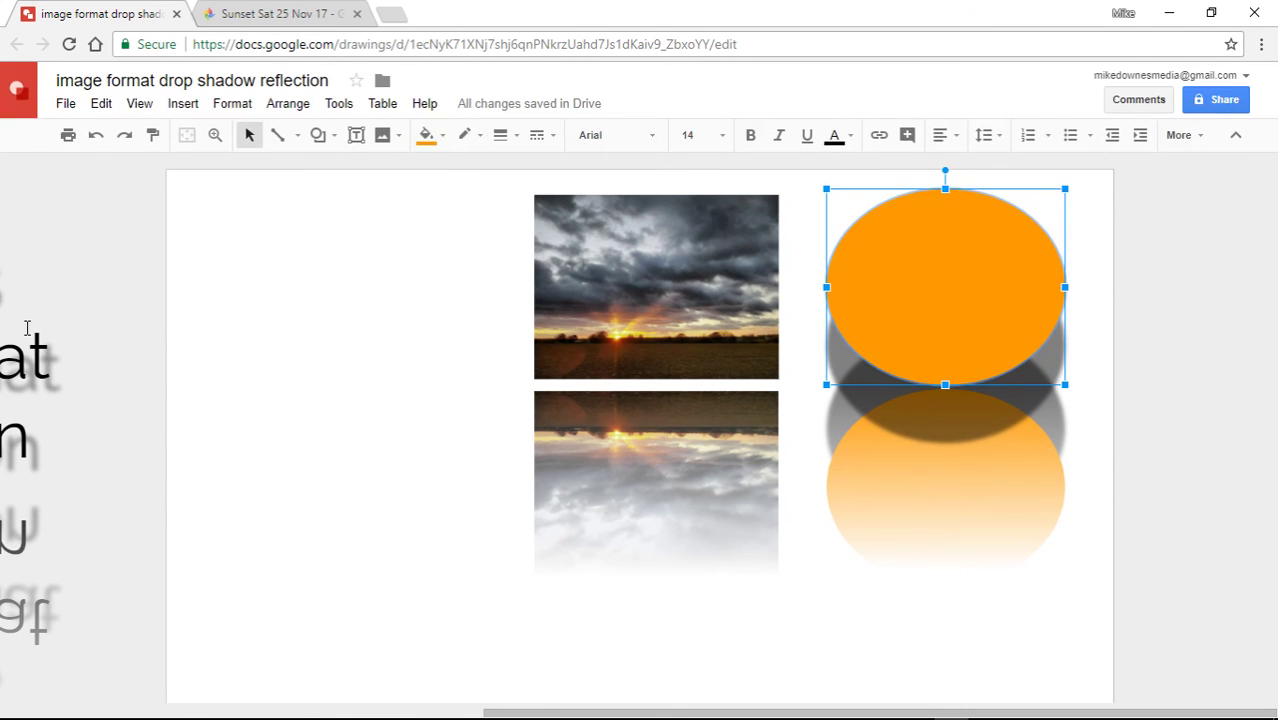
click(26, 357)
drag(471, 209, 757, 181)
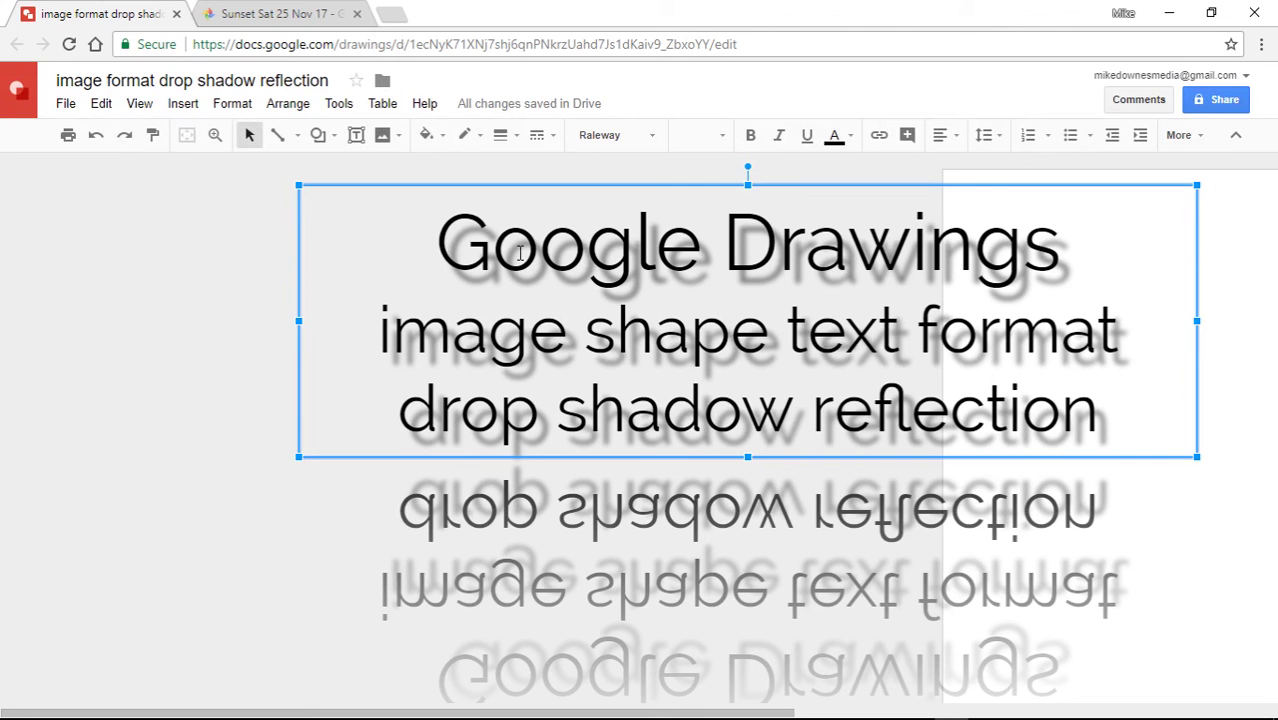
Select all three title lines and open Format options to view their drop shadow and reflection
triple_click(1070, 401)
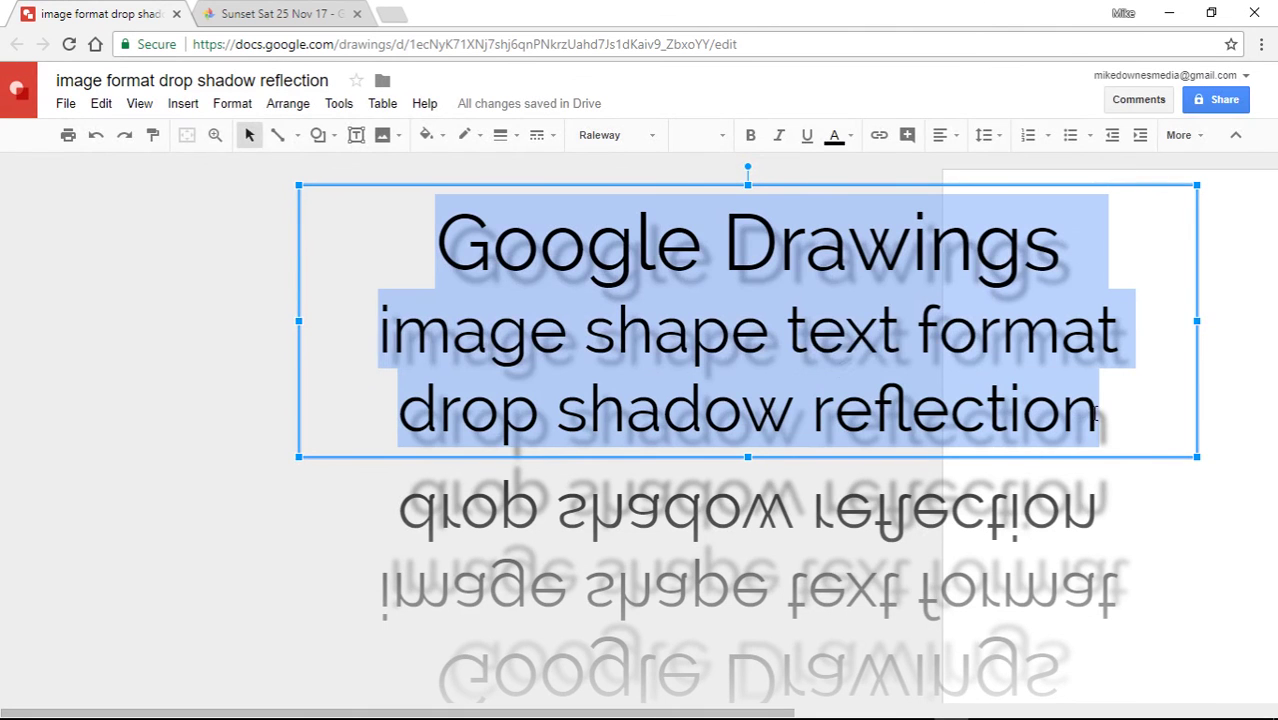
right_click(722, 330)
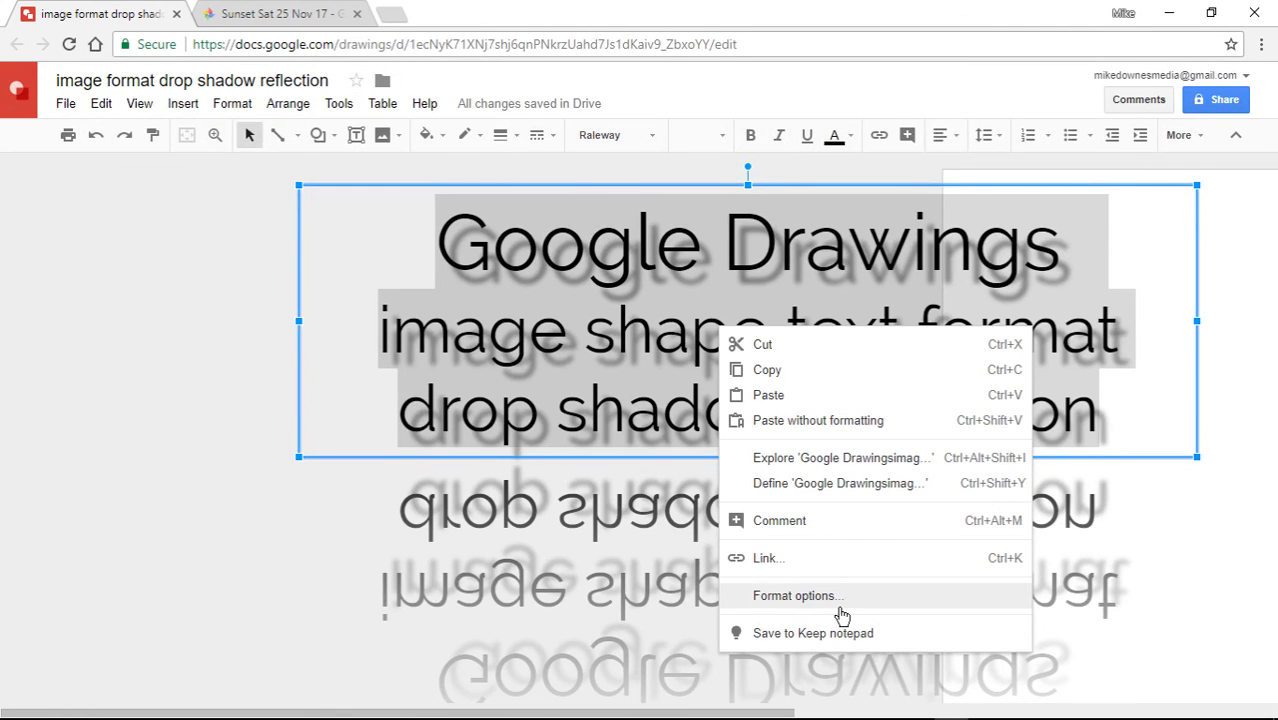
click(795, 596)
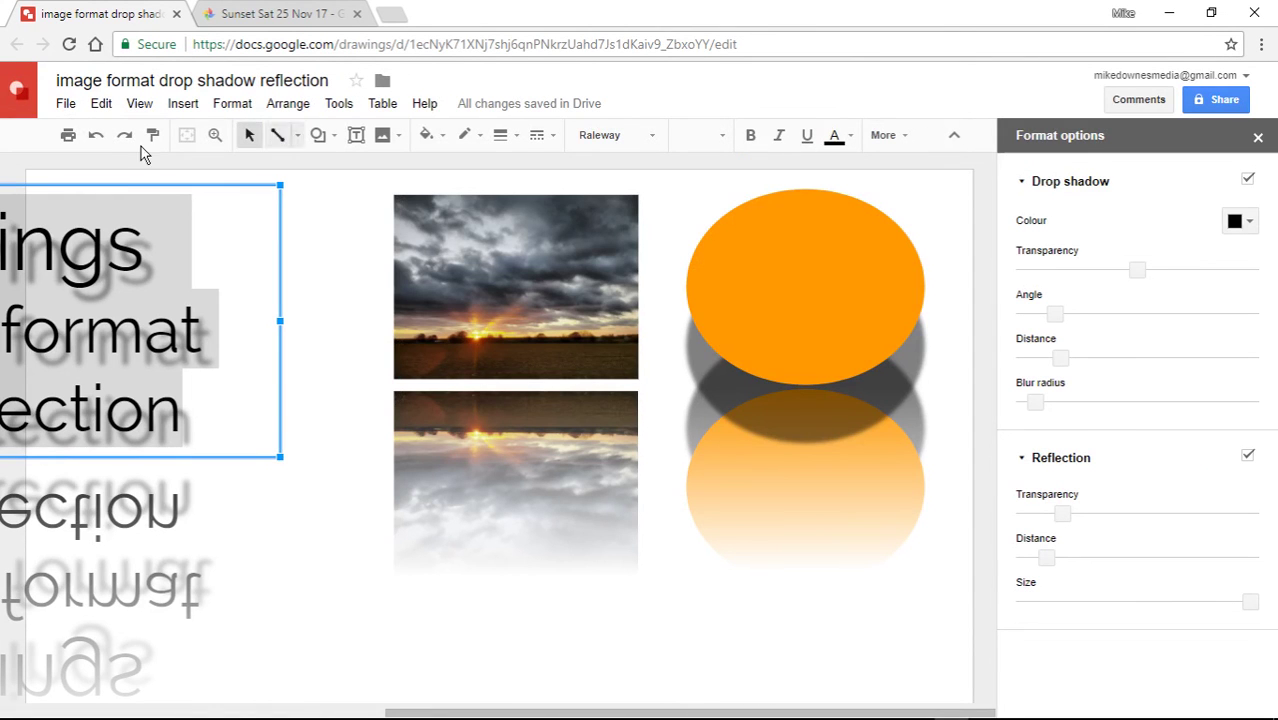
Nudge the title text box slightly right so it sits centred across the page
scroll(446, 202, left, 4)
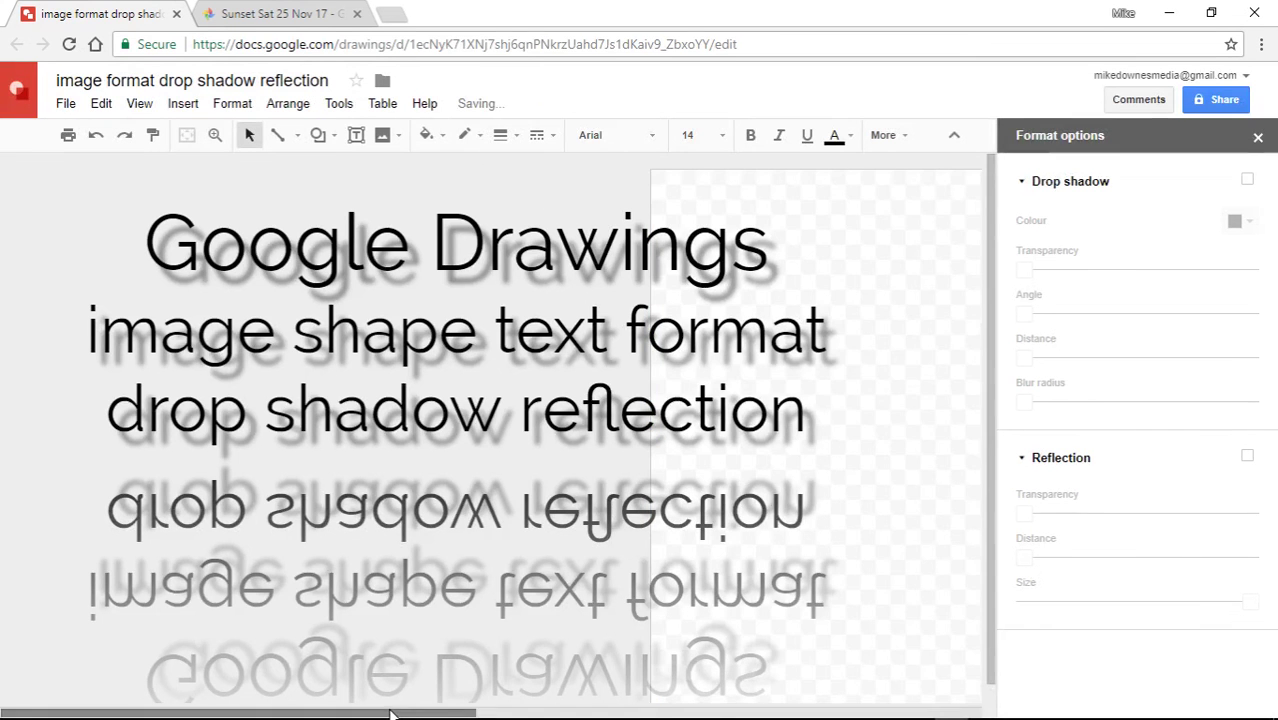
scroll(642, 716, right, 2)
scroll(642, 716, right, 5)
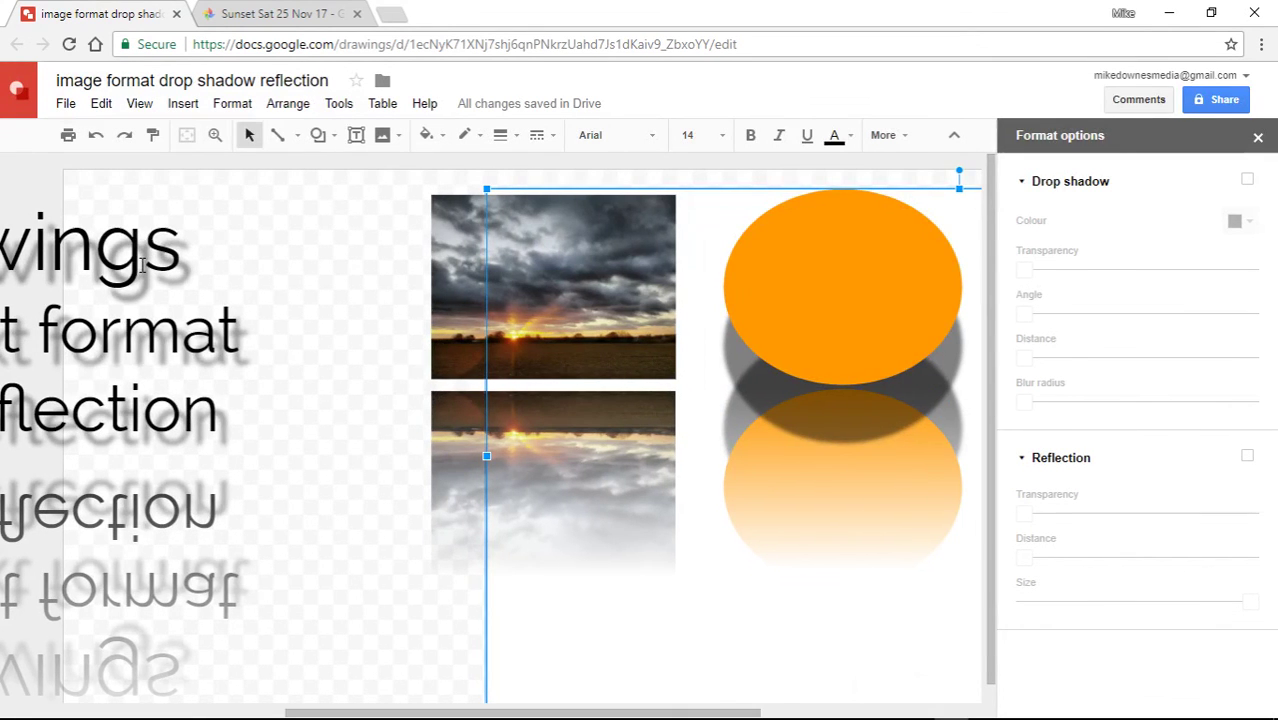
click(130, 255)
drag(203, 185, 267, 177)
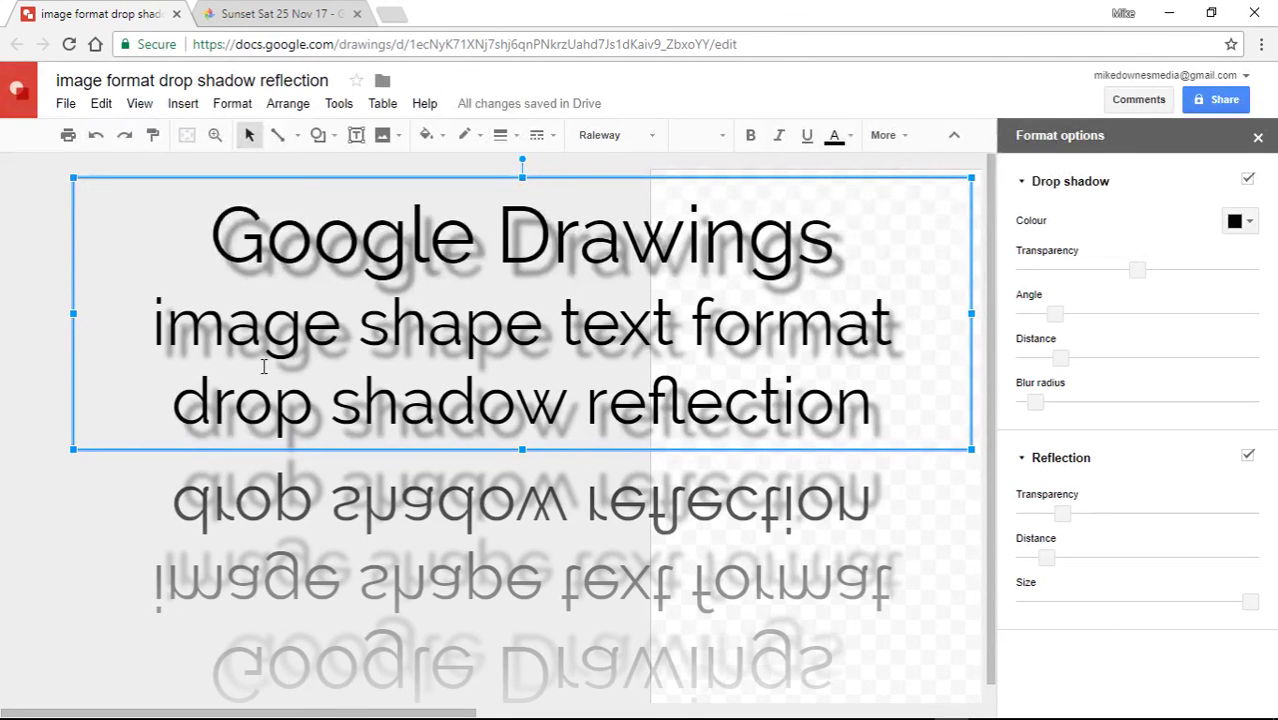
Select the top sunset photo to show its Format options: reflection on, drop shadow off
click(424, 106)
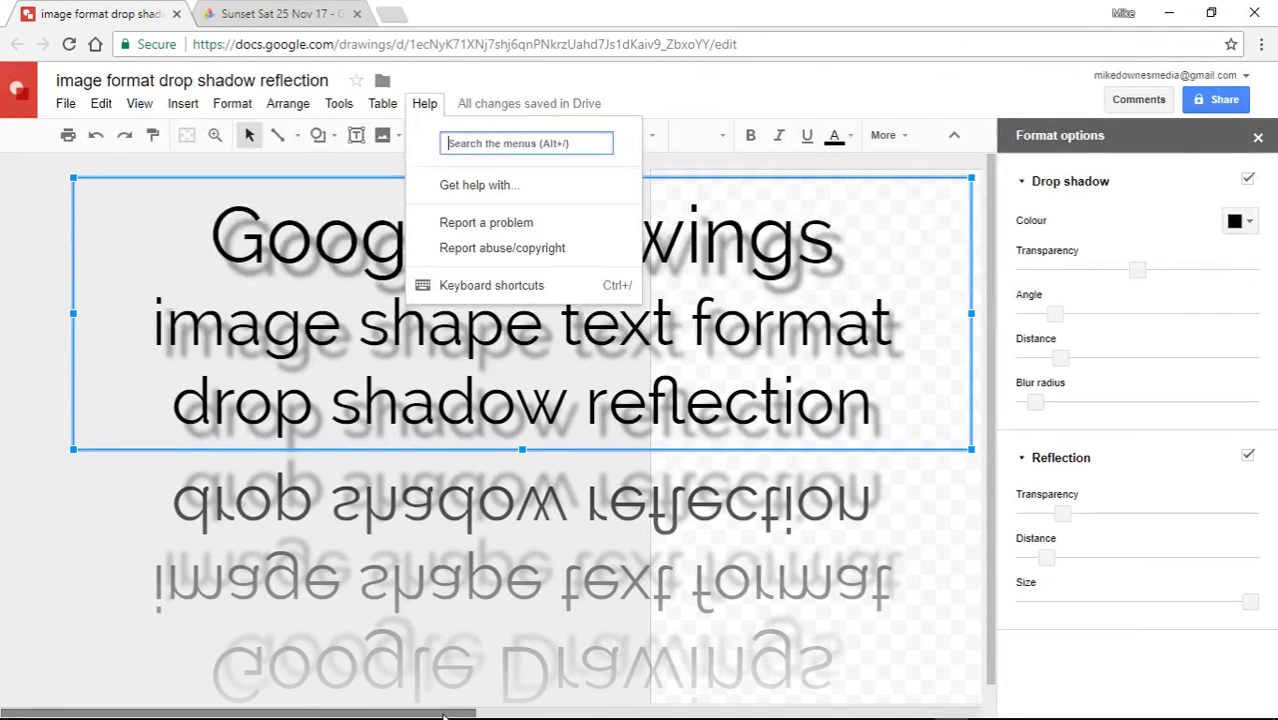
mouse_move(557, 712)
drag(363, 716, 763, 716)
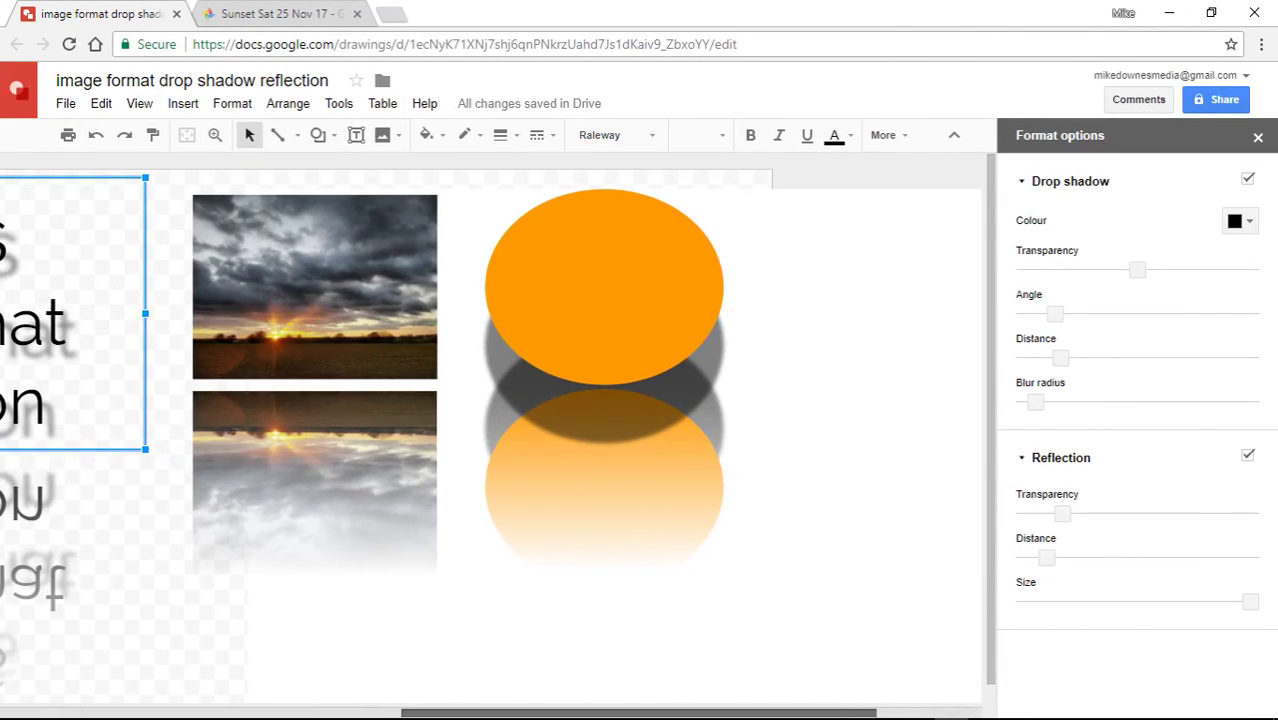
click(376, 400)
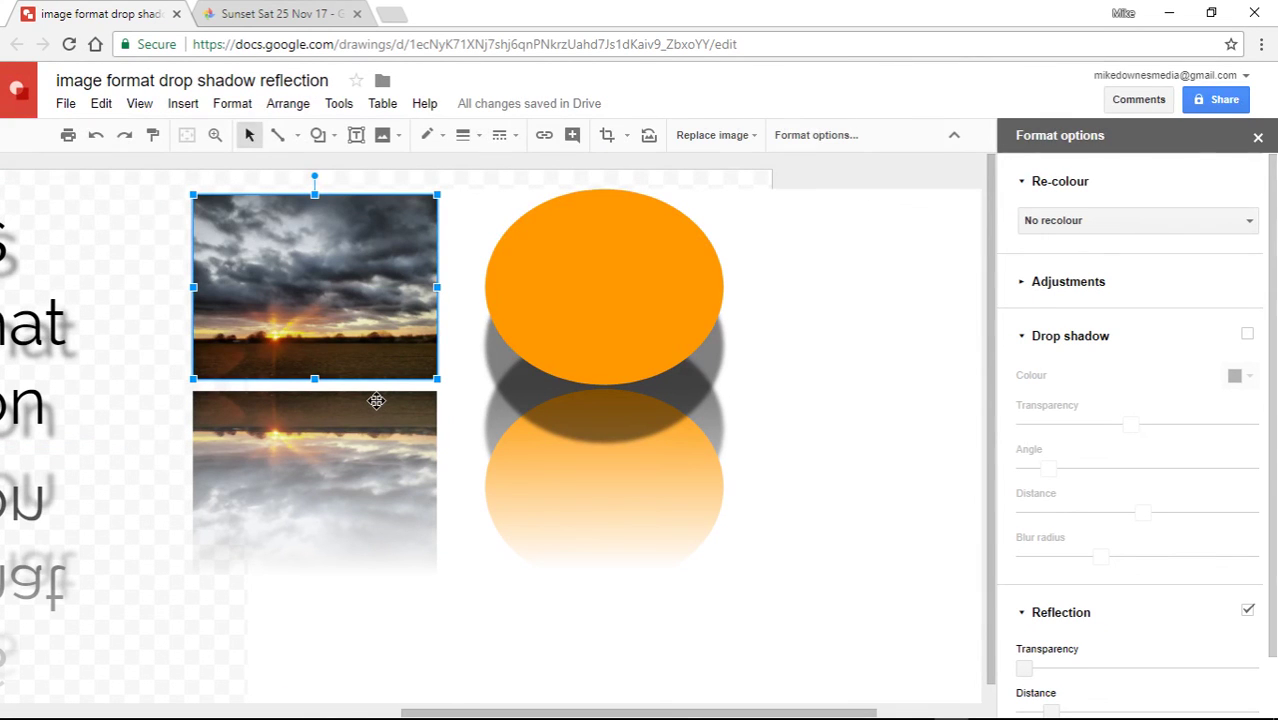